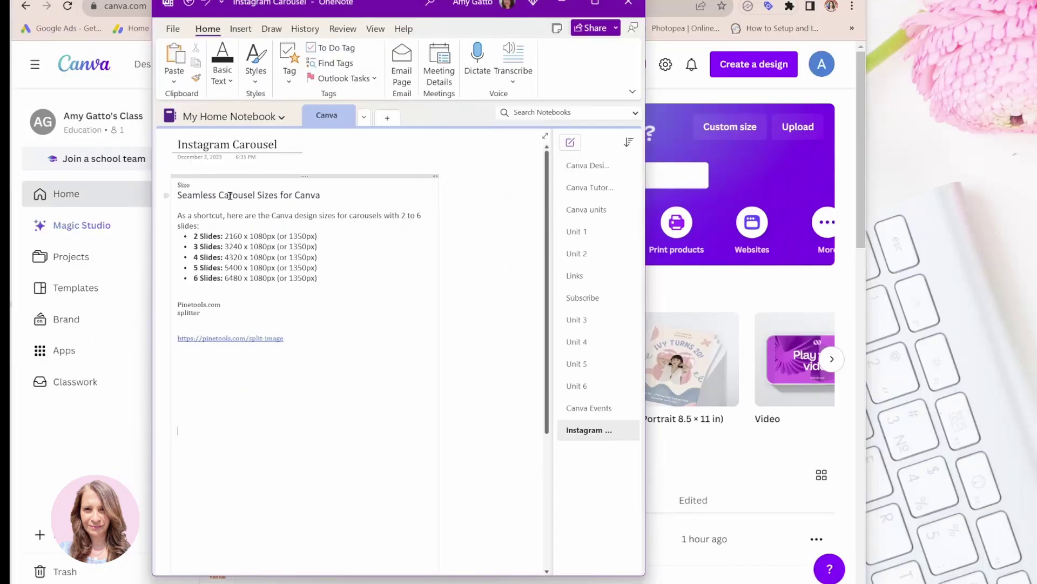
Step: Drag the OneNote carousel-size notes window aside so the Canva home page shows
left_click_drag(383, 8, 608, 9)
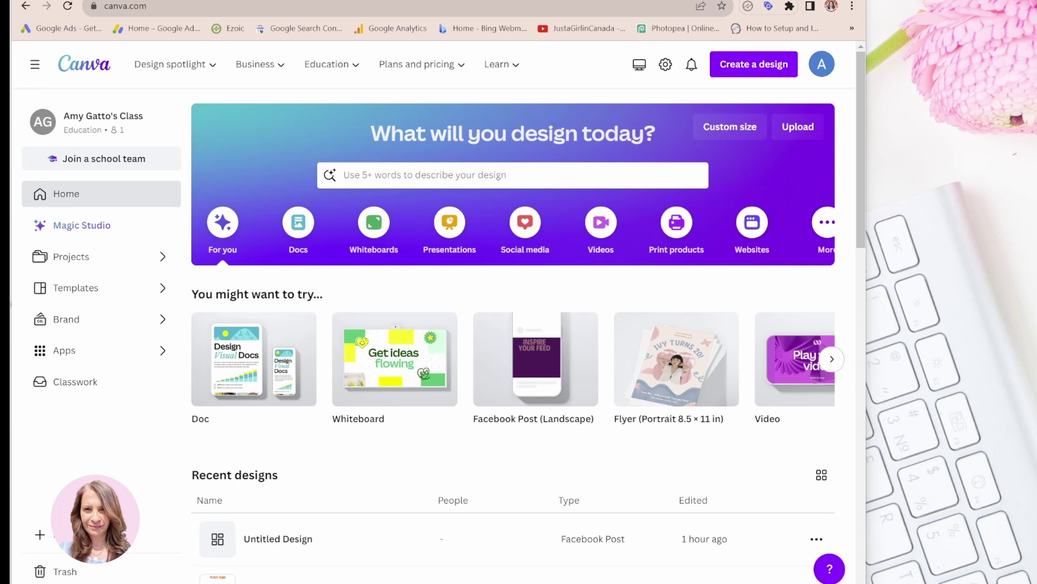
Step: Widen the browser and create a custom-size design of width 5400 and height 1080 px
left_click_drag(867, 254, 1032, 262)
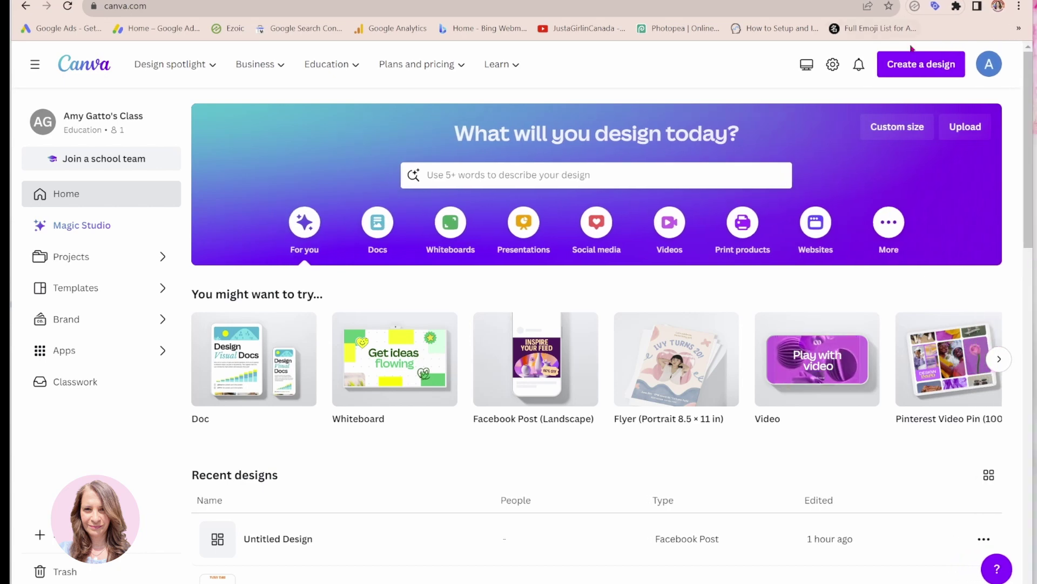
left_click(919, 64)
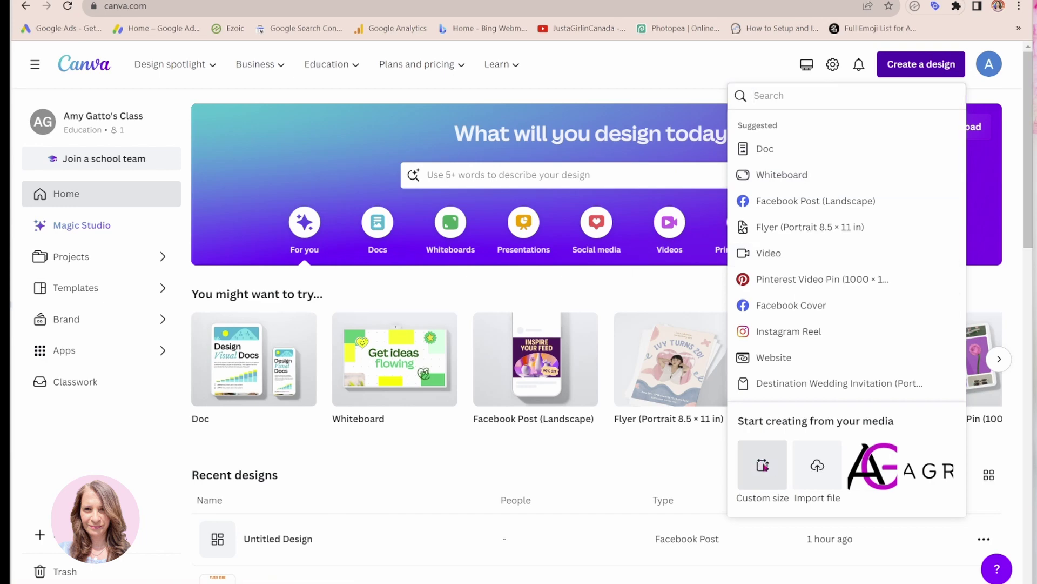
left_click(763, 465)
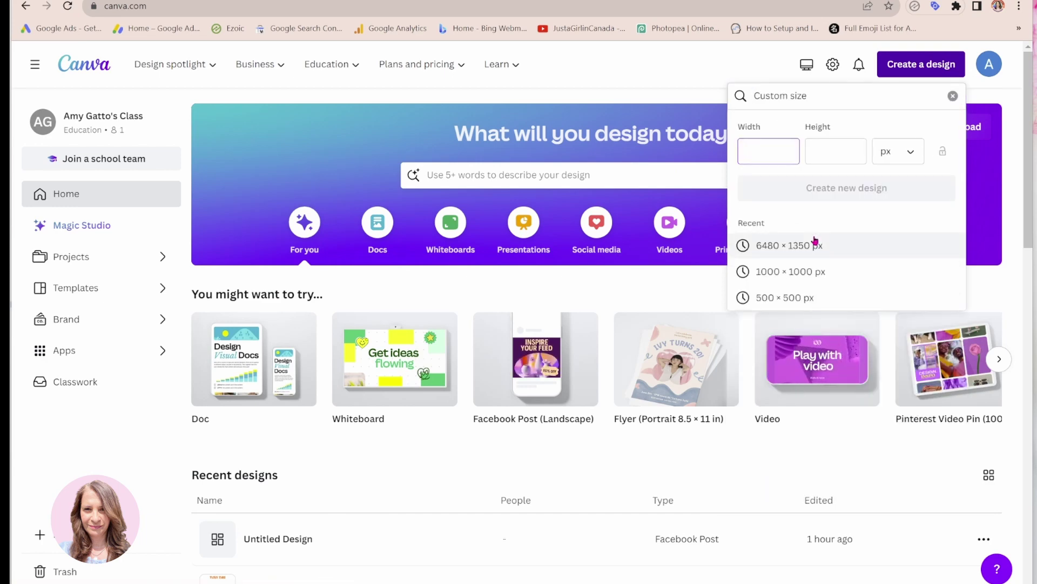
type("5400")
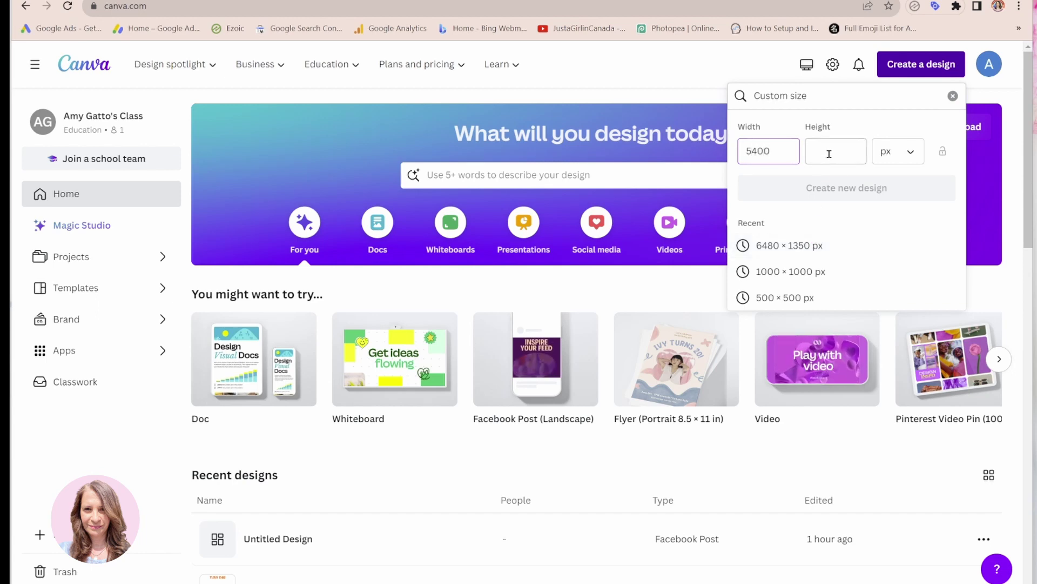
left_click(829, 153)
type("1080")
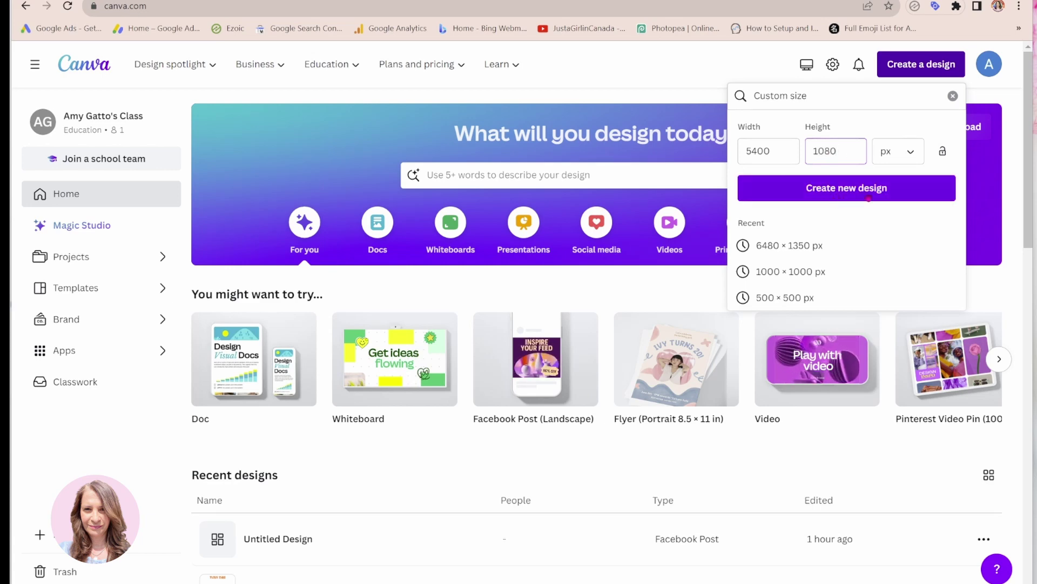
left_click(868, 198)
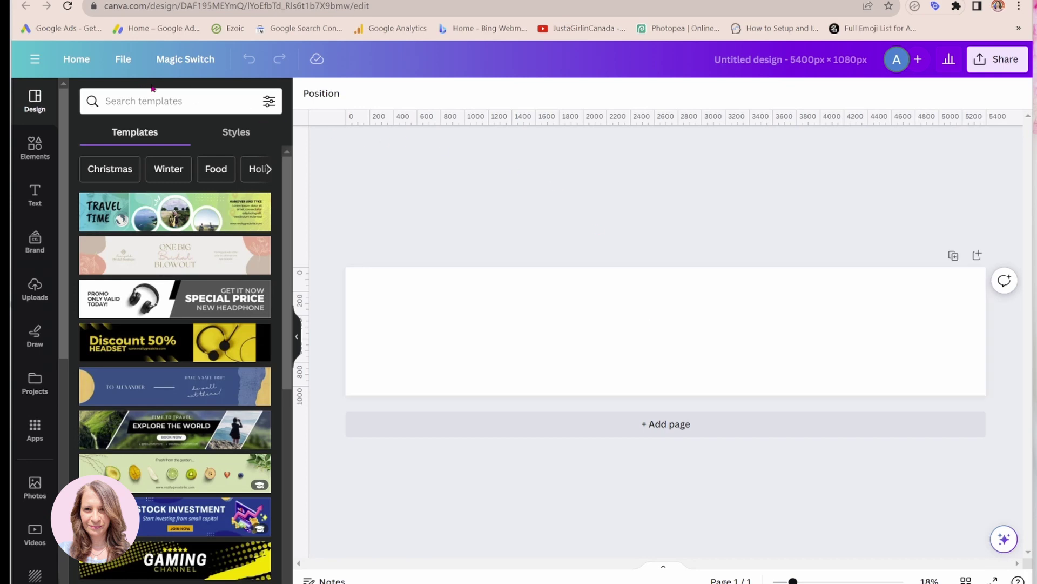
Step: Add custom guides with 5 columns, 0 gap and 0 margin from View settings
left_click(130, 64)
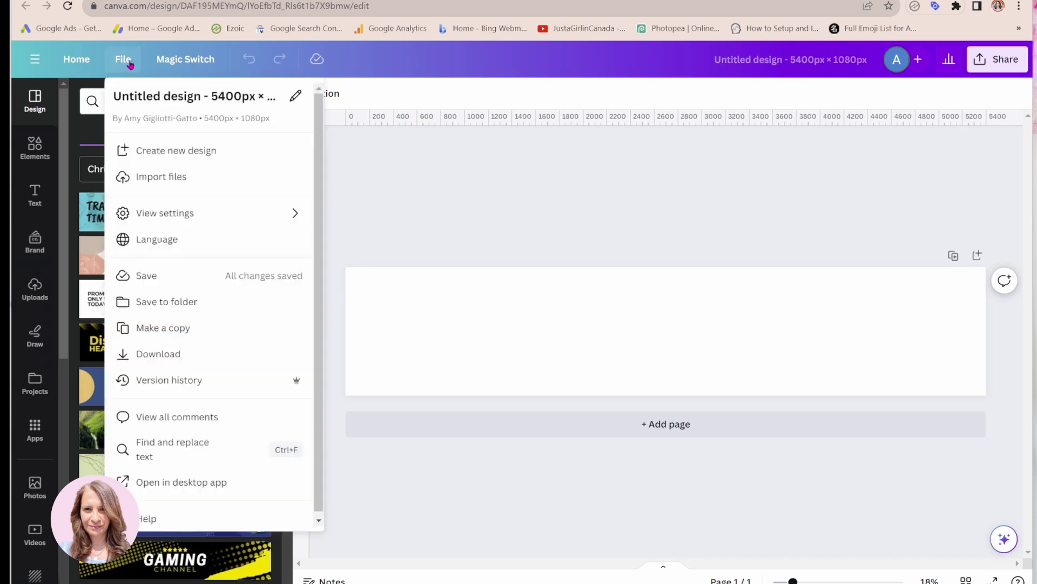
mouse_move(186, 215)
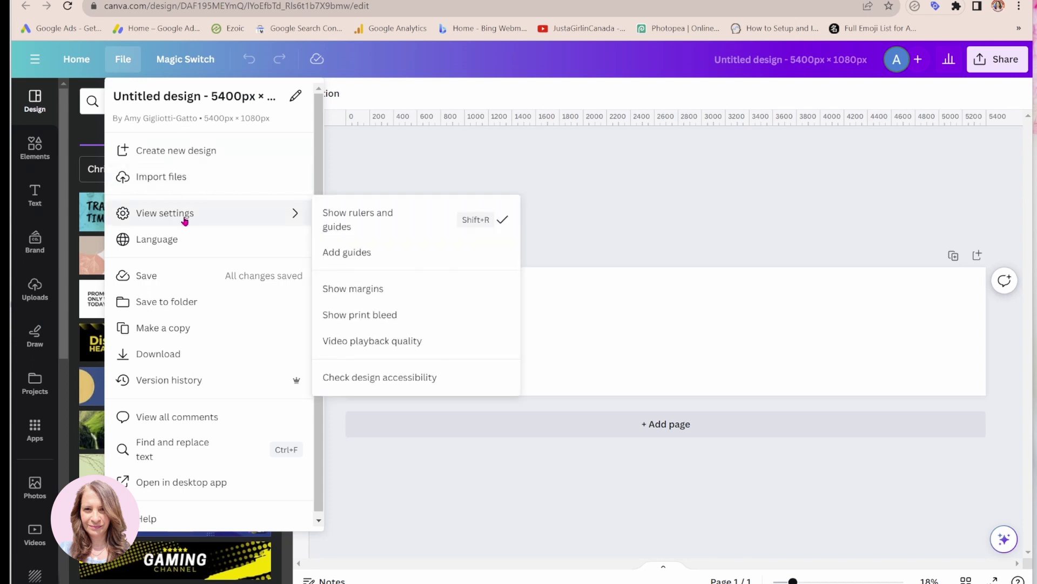
left_click(356, 258)
left_click(313, 155)
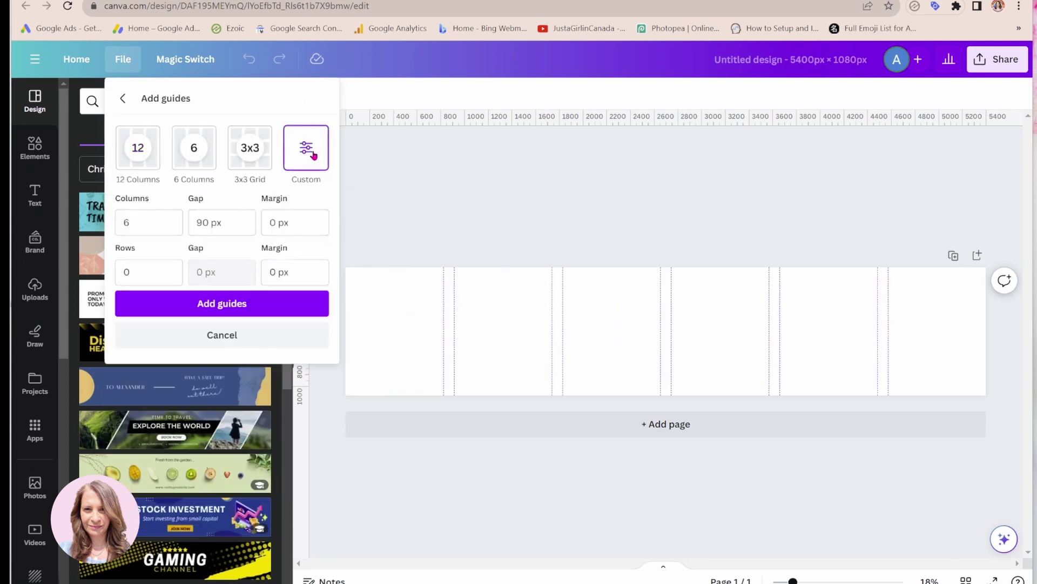
left_click(154, 225)
double_click(154, 225)
type("5")
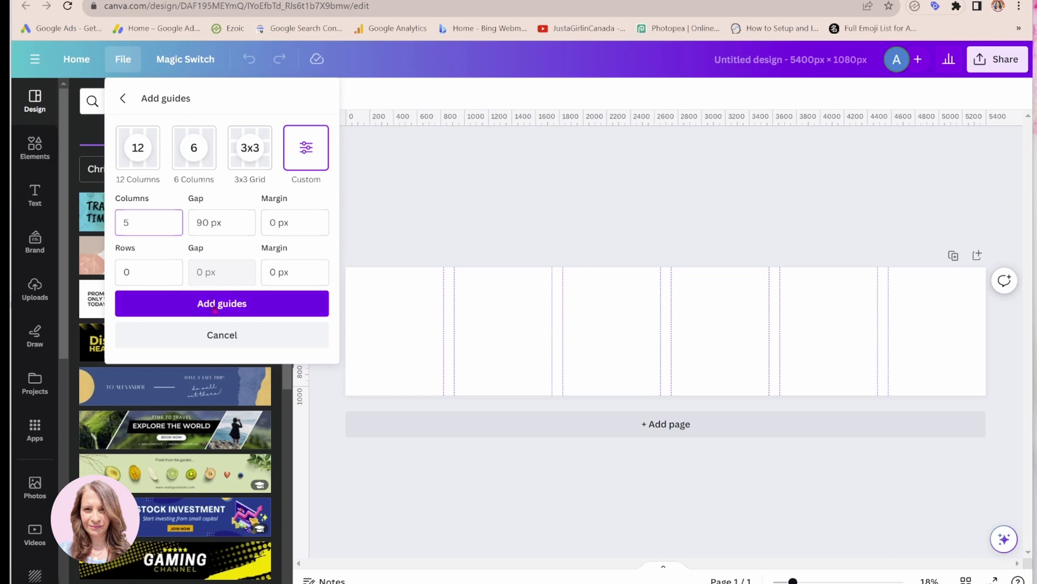
double_click(194, 222)
type("0")
left_click(295, 221)
left_click(241, 307)
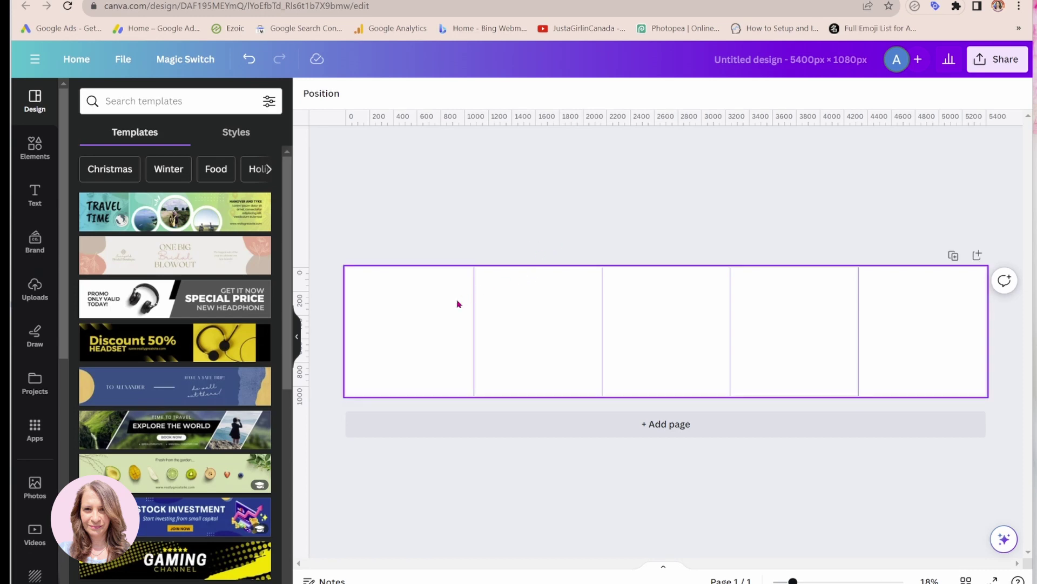
Step: Search Elements for 'santa' and add the Santa blowing snow photo from Photos
left_click(35, 147)
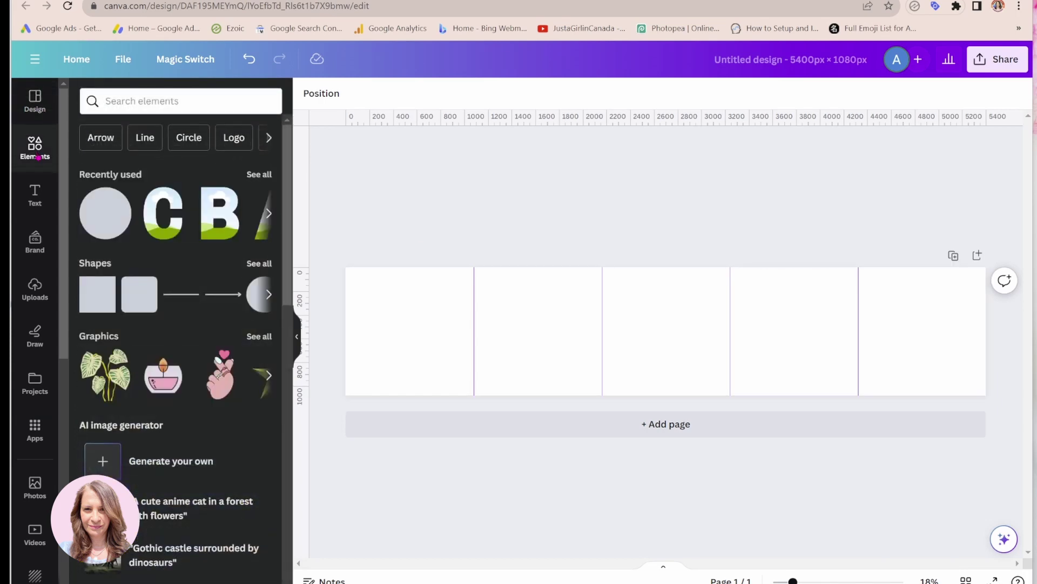
left_click(122, 96)
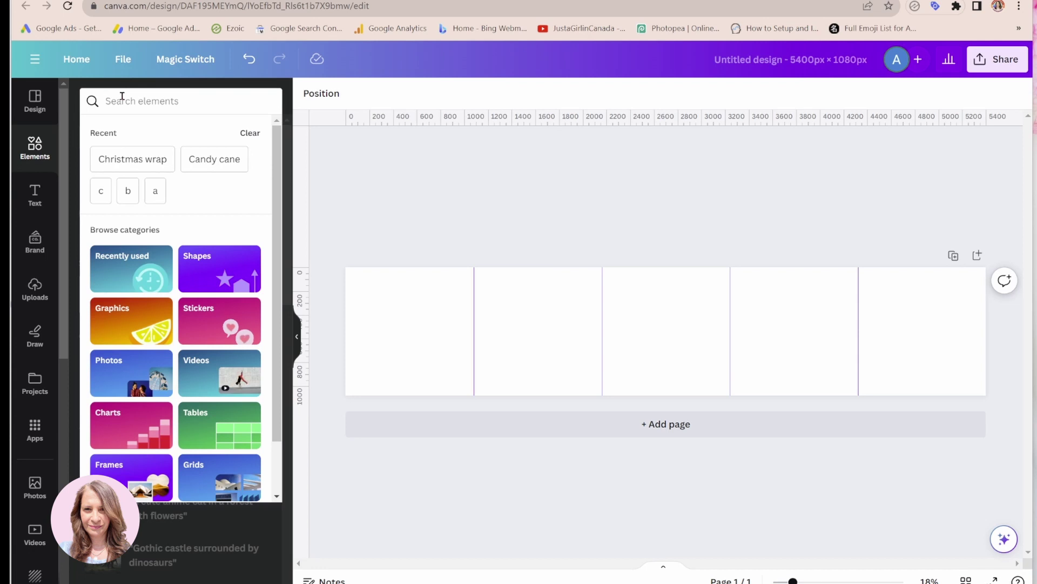
type("santa")
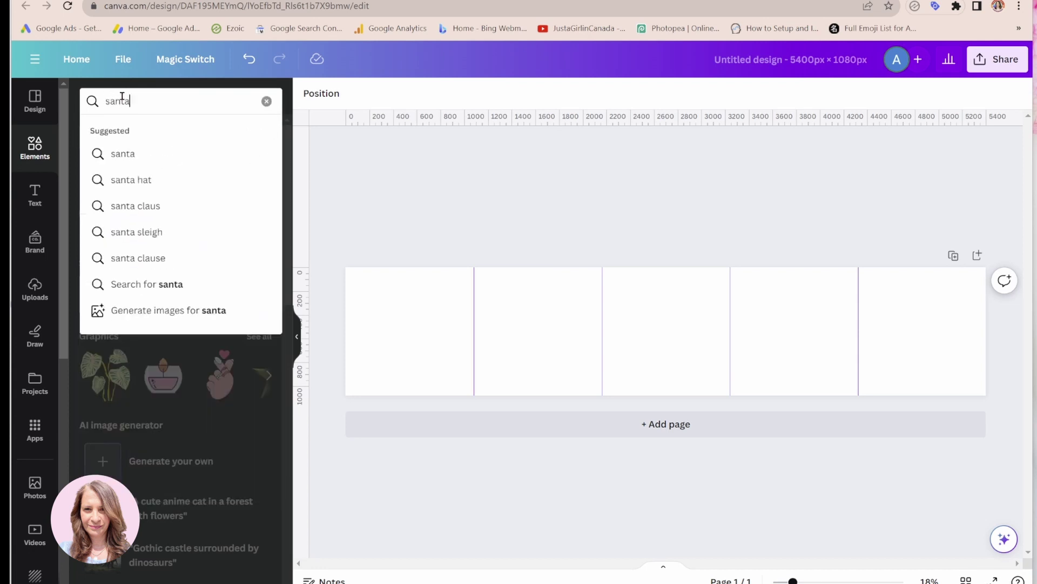
key("Return")
left_click(172, 132)
scroll(178, 243, "down", 3)
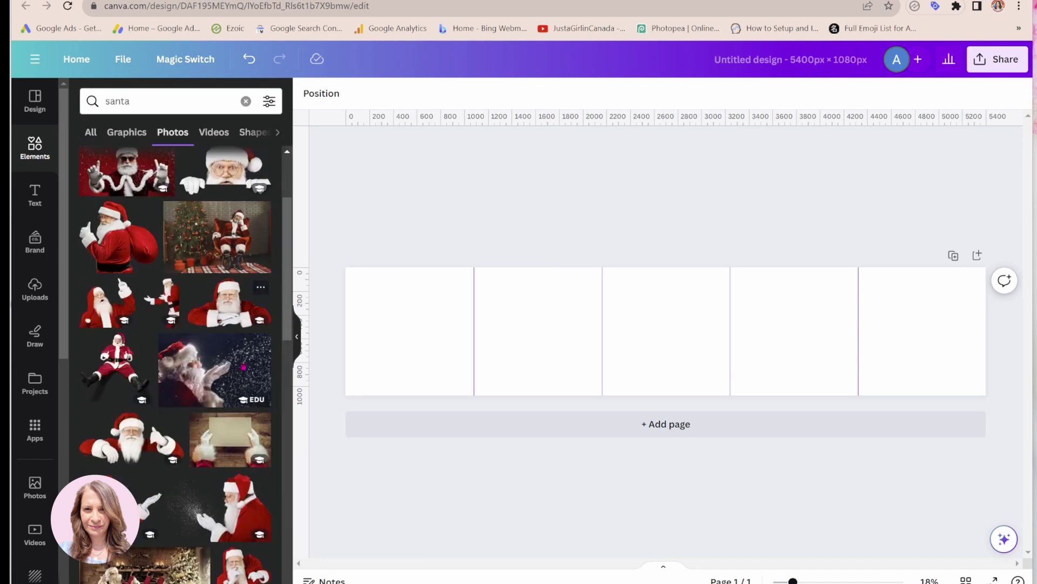
left_click(239, 507)
Step: Position the Santa photo at the bottom of the first panel, across the first guide
left_click_drag(712, 325, 489, 327)
left_click_drag(361, 287, 375, 301)
left_click(580, 305)
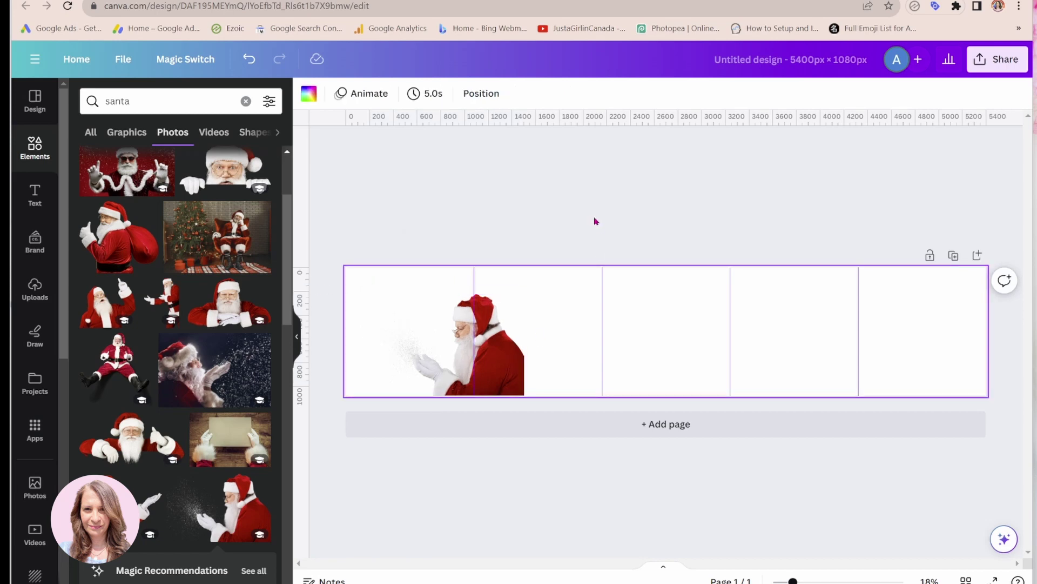
left_click(493, 342)
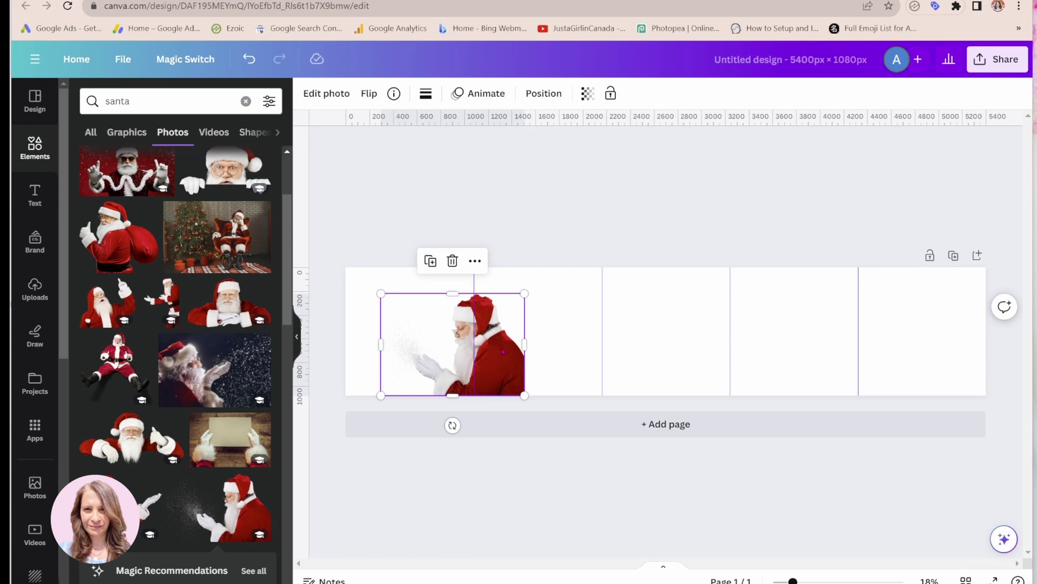
left_click(537, 236)
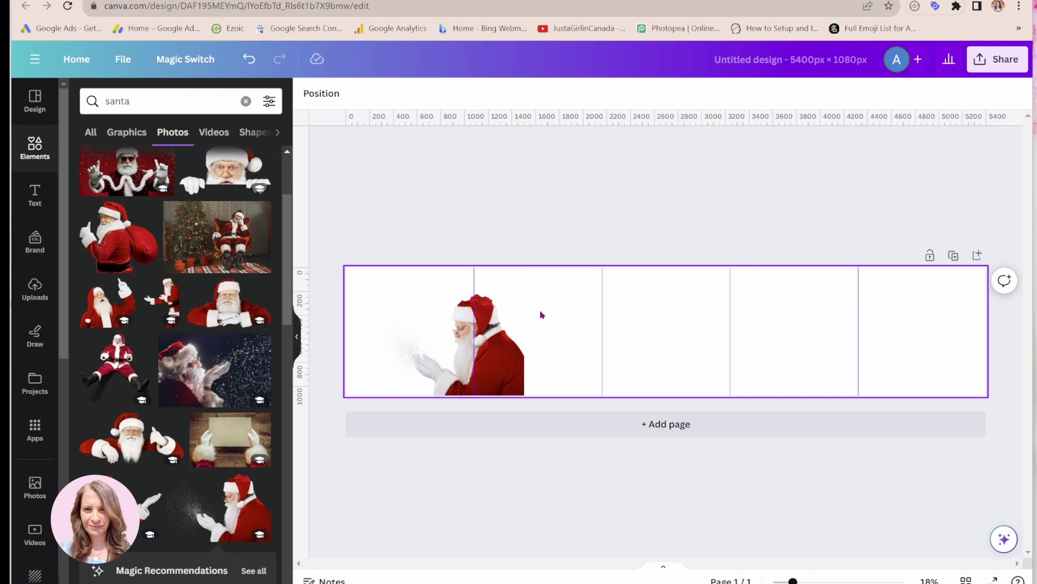
Step: Add a gold sparkle graphic from a 'stars' search, flip it horizontally and move it to the top
left_click(172, 104)
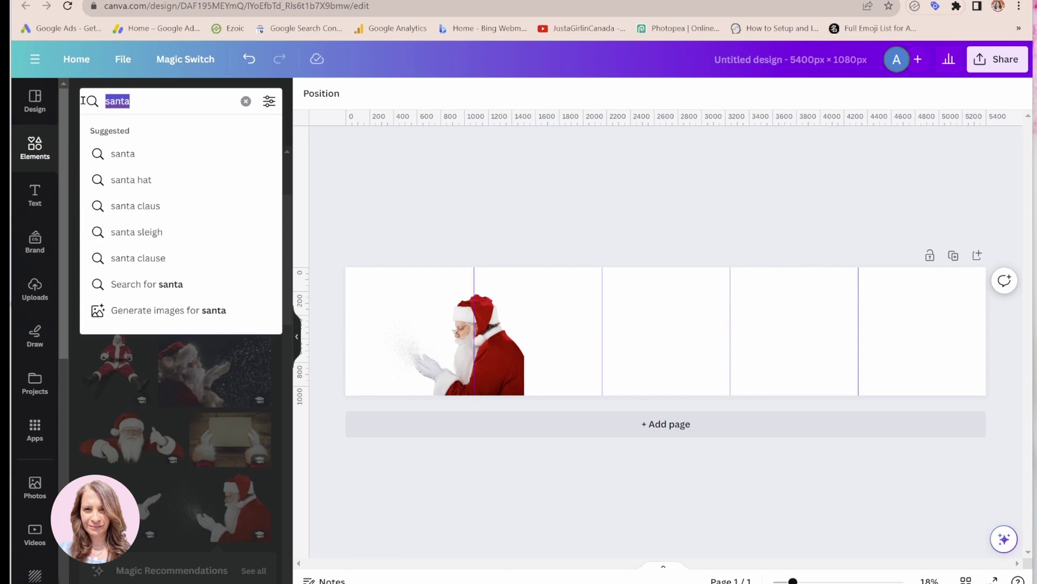
type("stars")
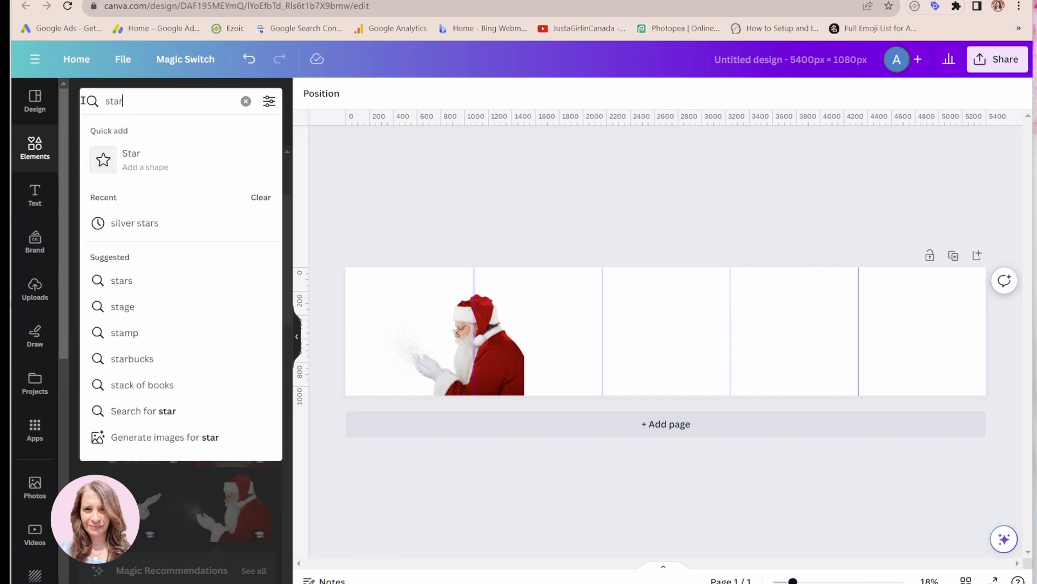
key("Return")
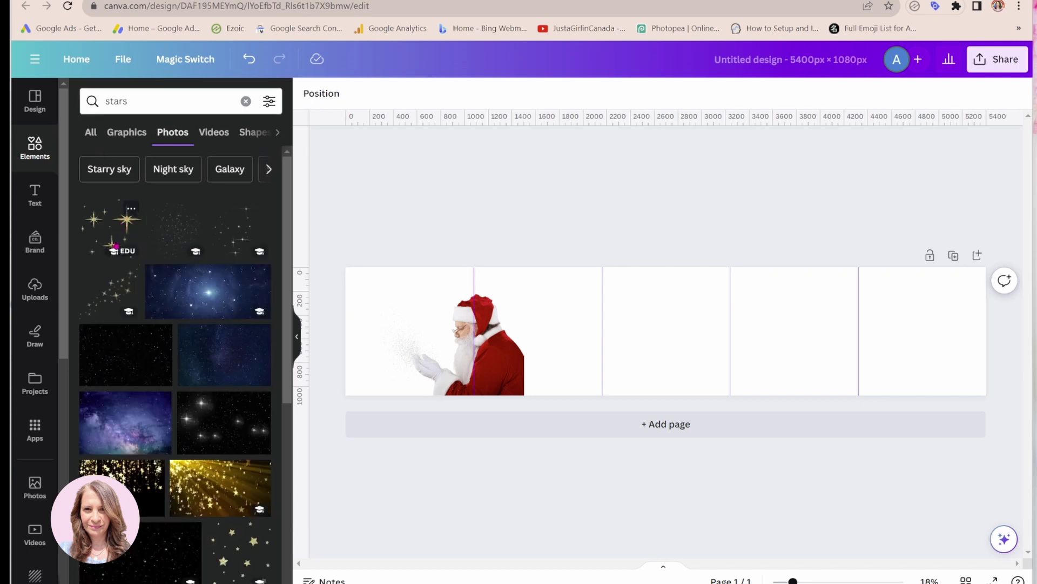
left_click(115, 252)
left_click_drag(695, 314, 653, 292)
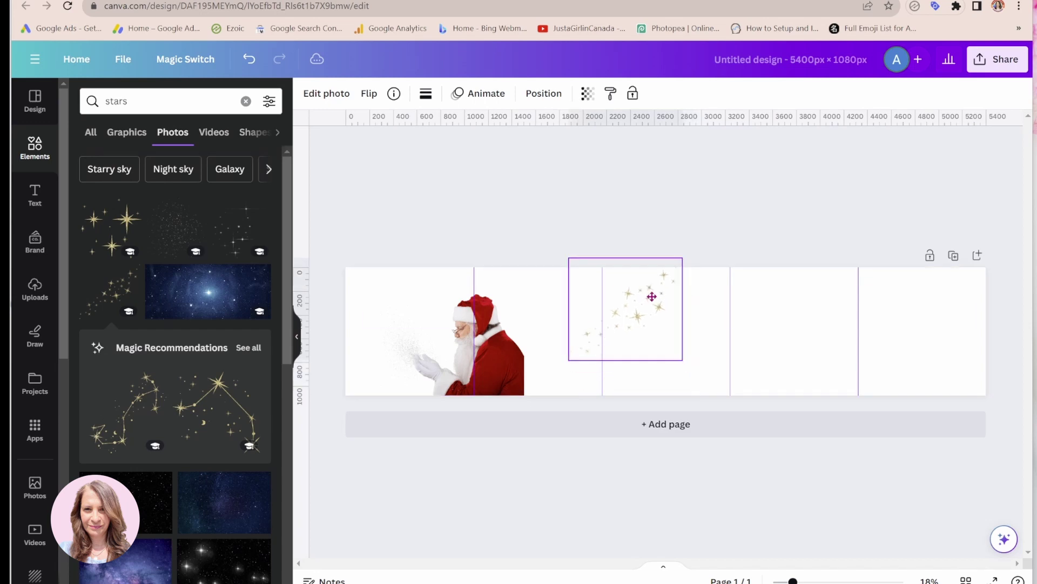
left_click(370, 94)
left_click(378, 130)
left_click_drag(611, 294, 571, 273)
left_click(659, 211)
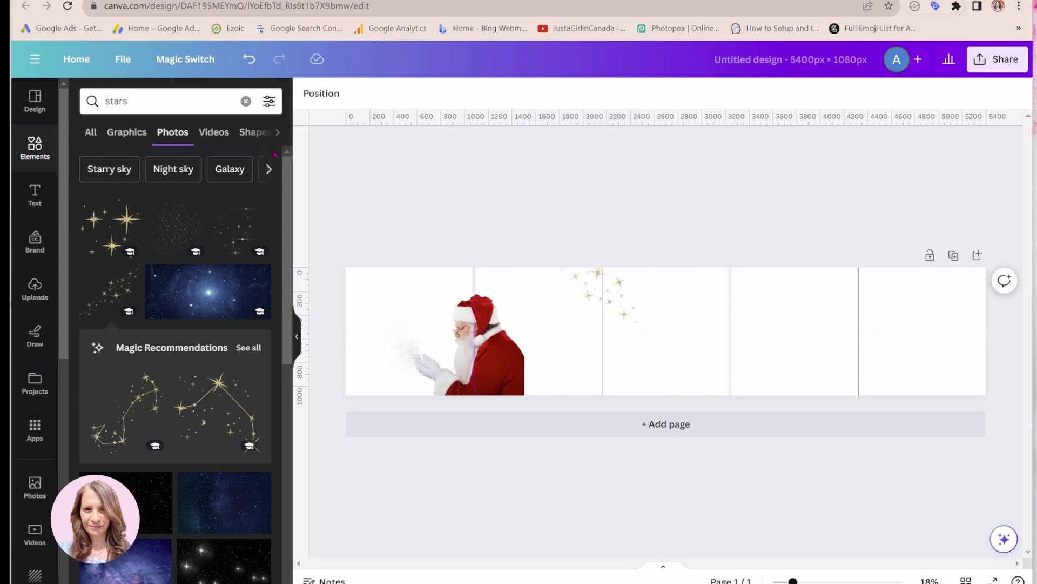
Step: Search 'candy canes' and add a candy cane photo to the design
left_click_drag(167, 99, 68, 102)
type("c")
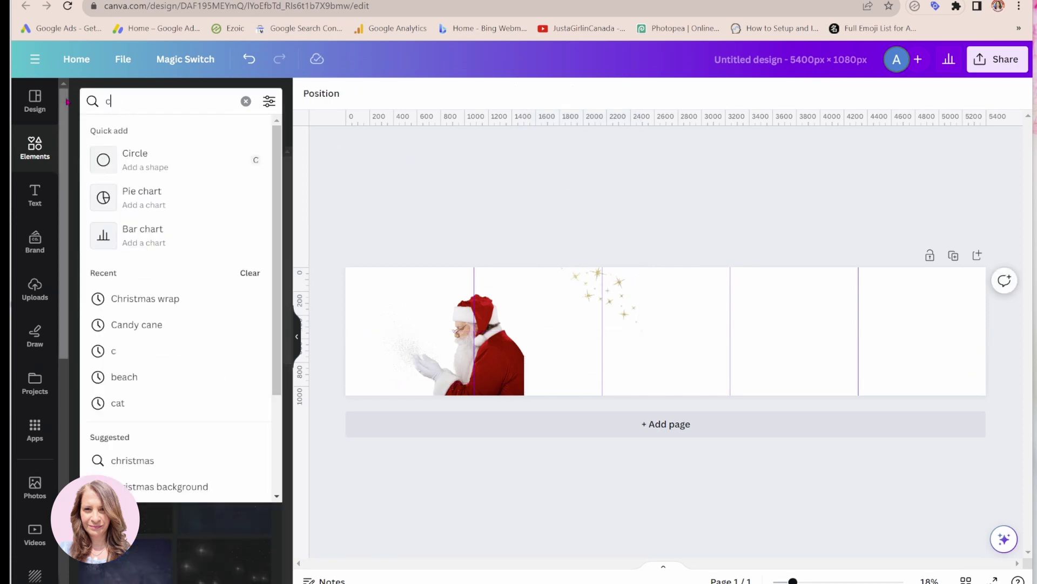
type("andy canes")
key("Return")
left_click(229, 235)
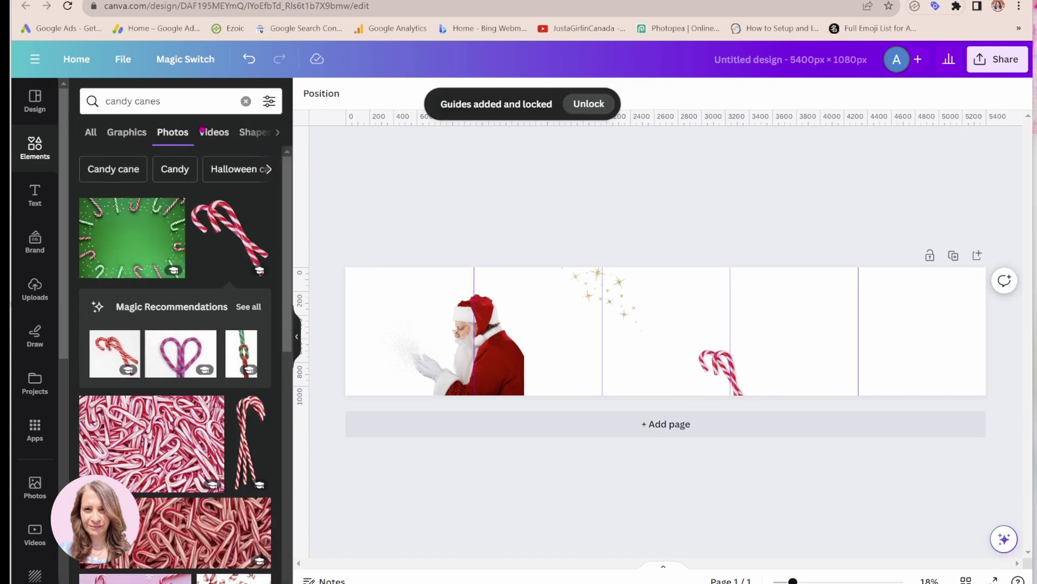
Step: Add the blue, red and gold presents photo, shrink it and place it at the bottom middle
left_click_drag(160, 101, 77, 101)
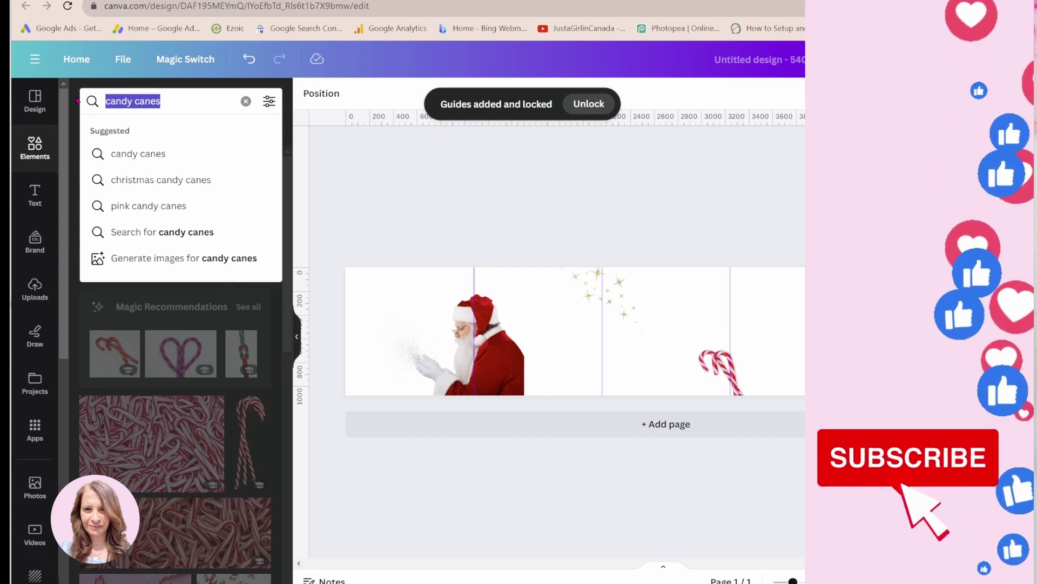
type("presents")
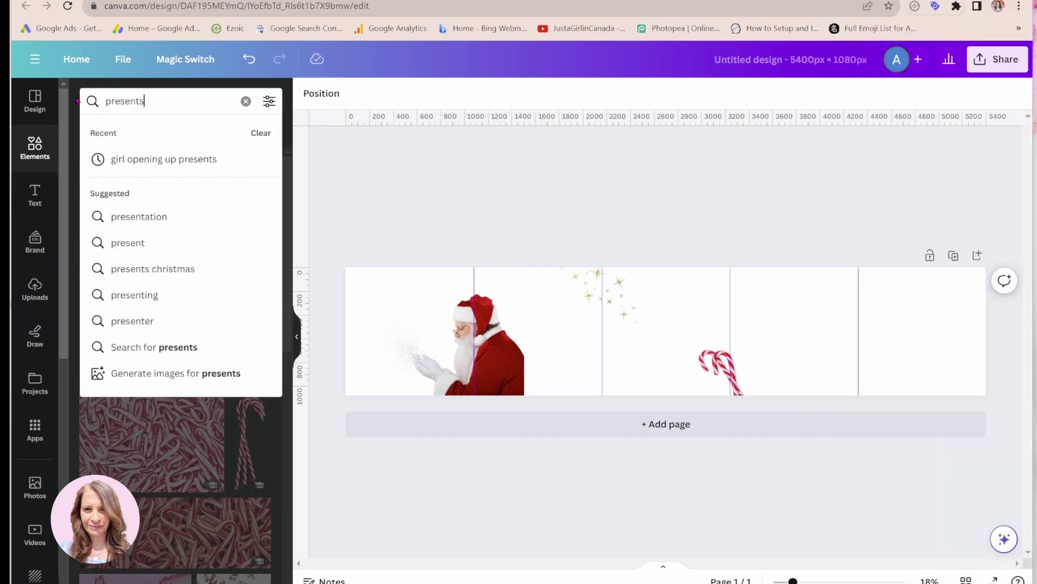
key("Return")
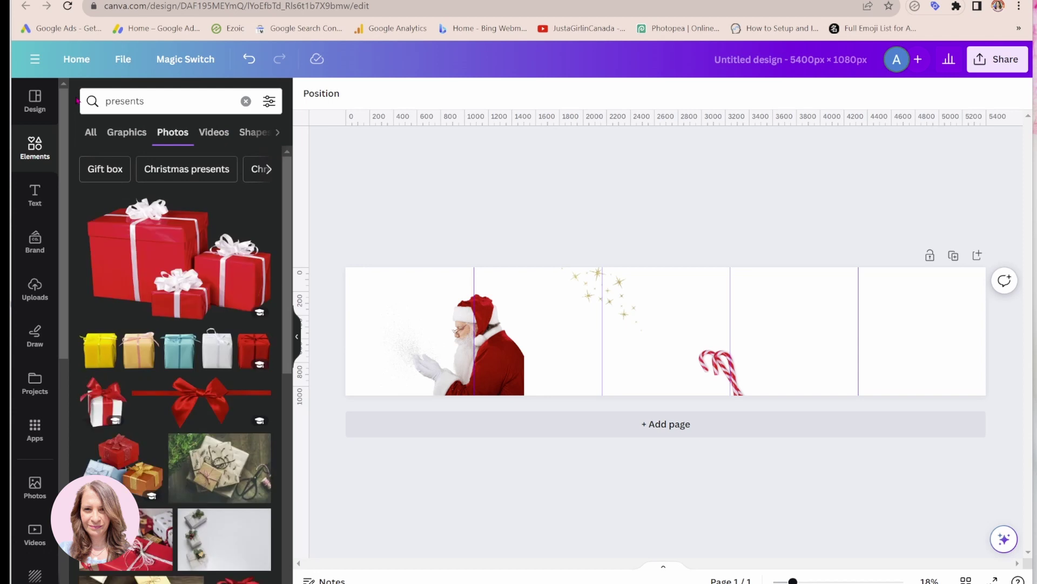
scroll(126, 273, "down", 4)
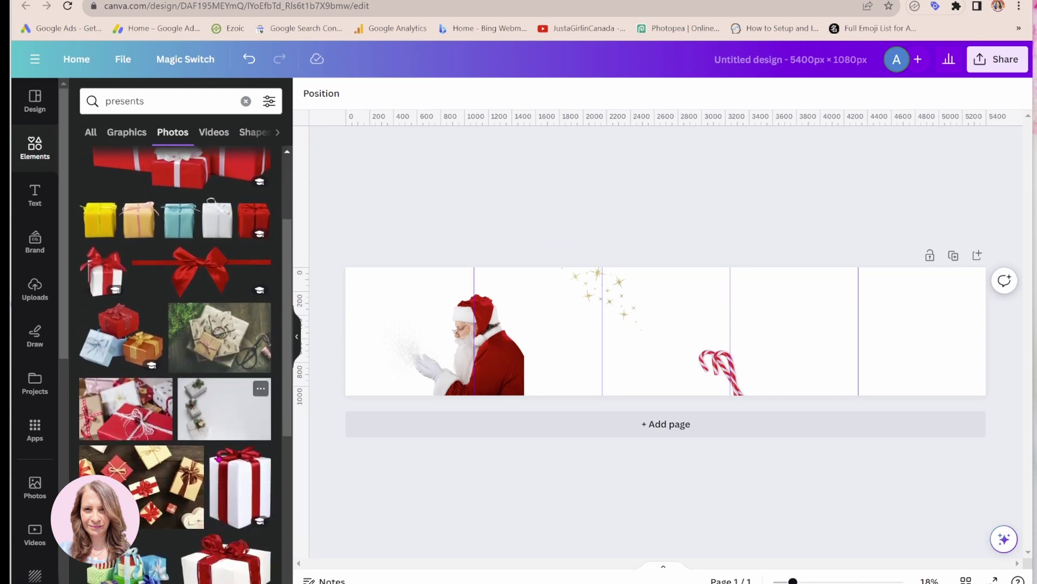
left_click(126, 273)
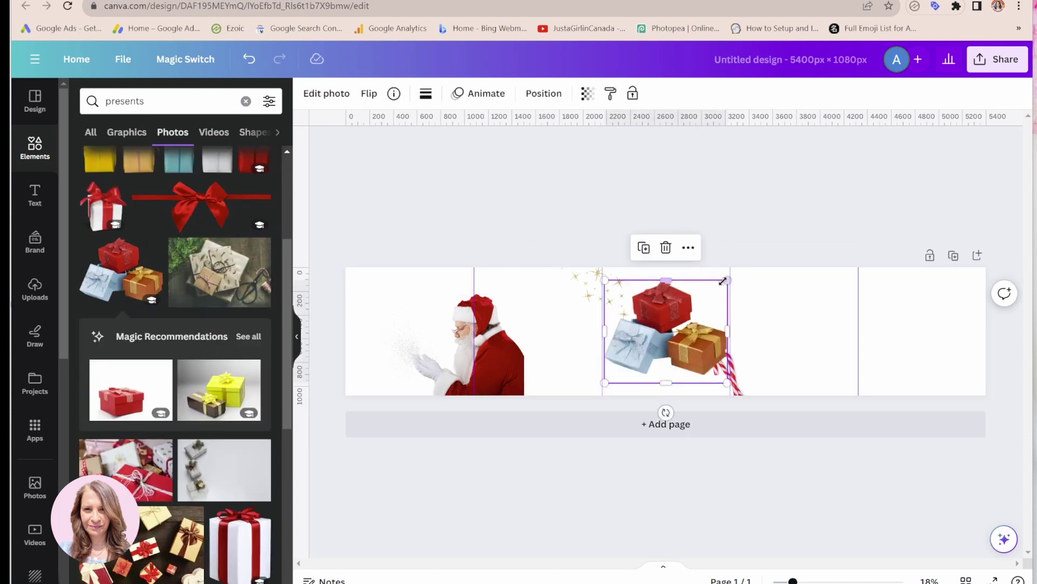
left_click_drag(727, 280, 667, 331)
left_click_drag(720, 373, 850, 283)
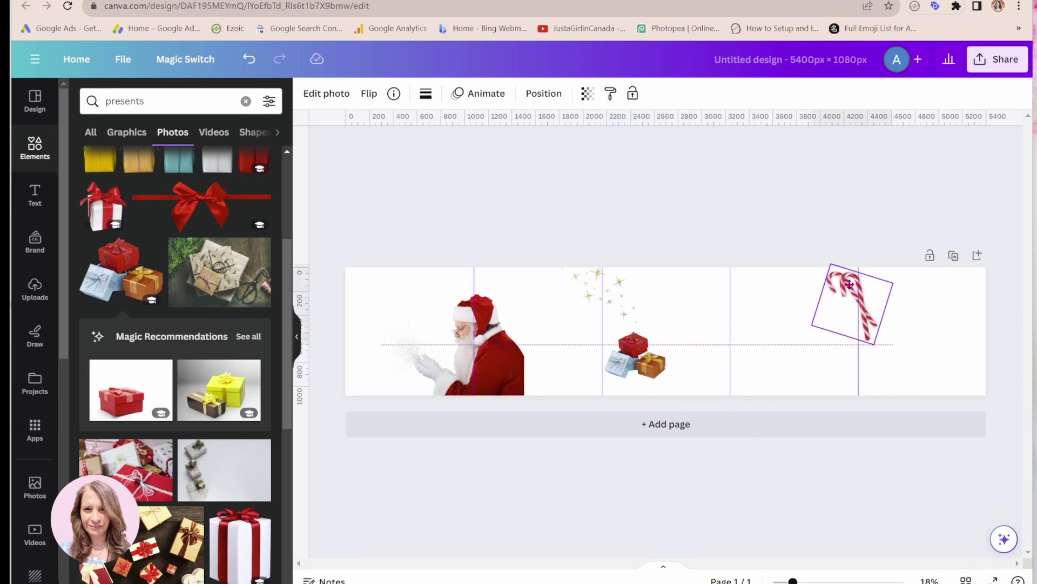
left_click(636, 364)
left_click_drag(635, 364, 730, 377)
left_click_drag(760, 344, 770, 337)
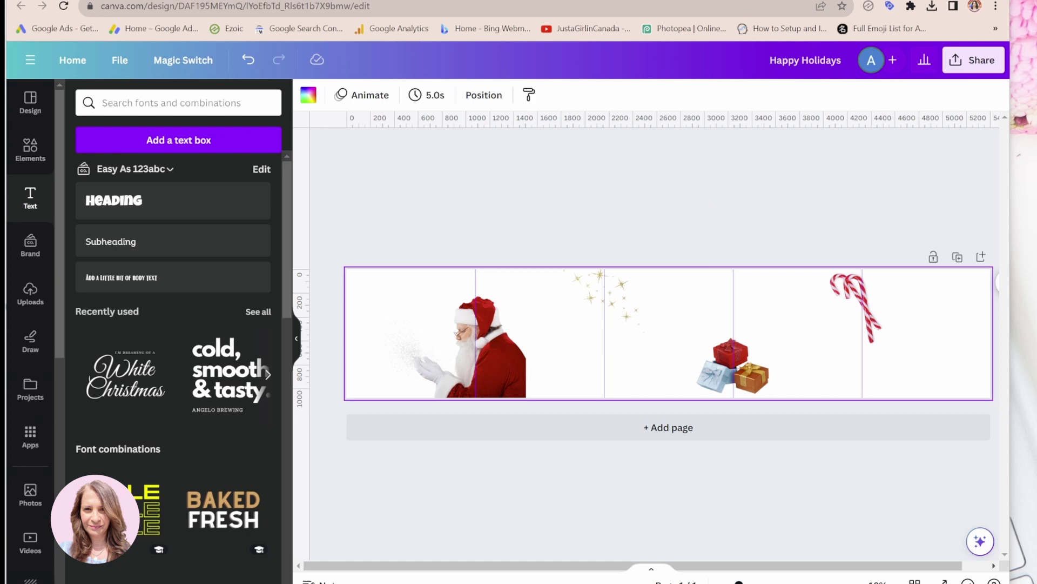
Step: Select the page and apply a preset teal-to-green gradient background
key("Escape")
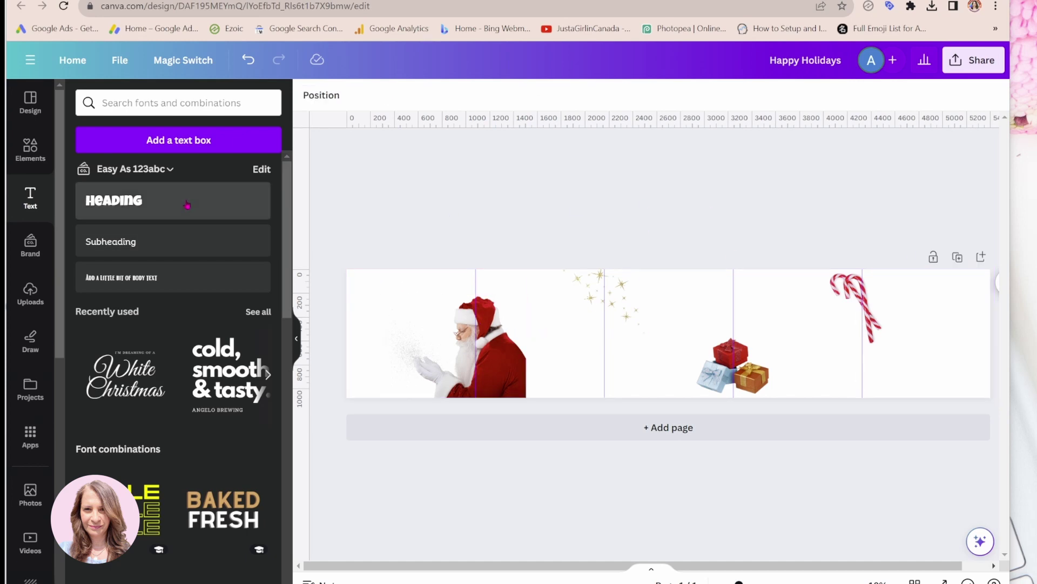
left_click(356, 291)
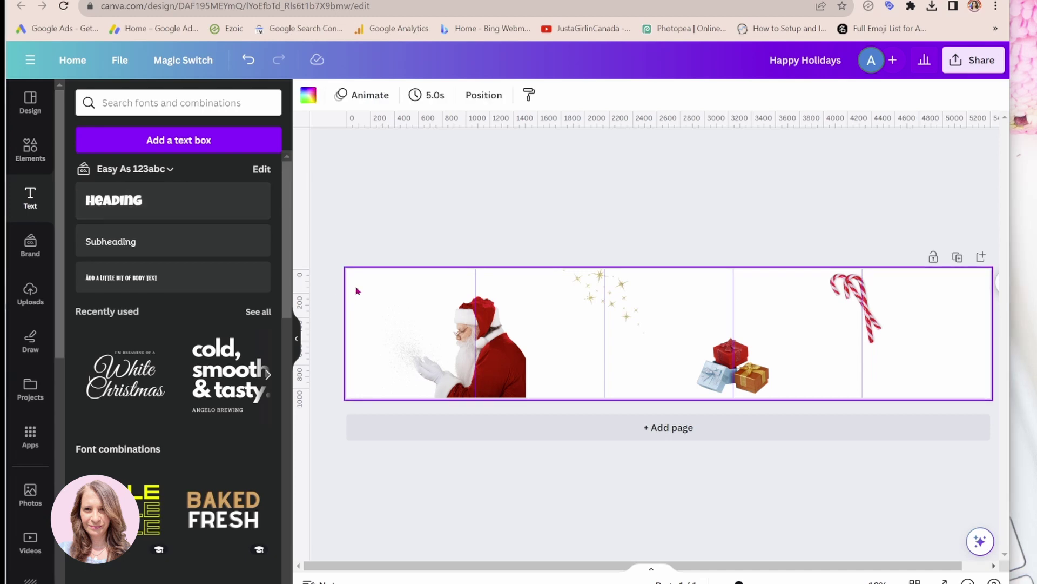
left_click(308, 95)
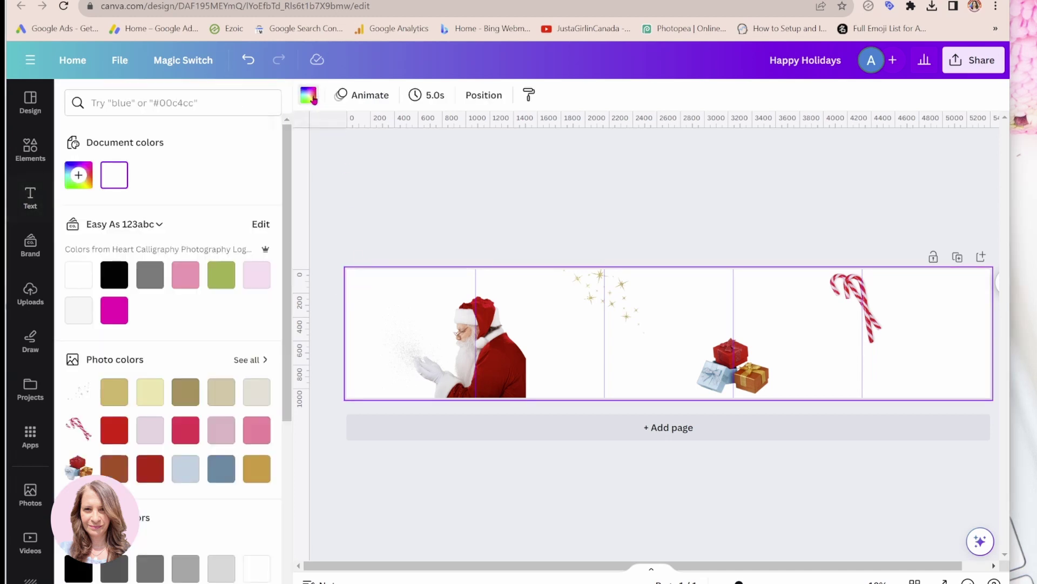
scroll(248, 339, "down", 5)
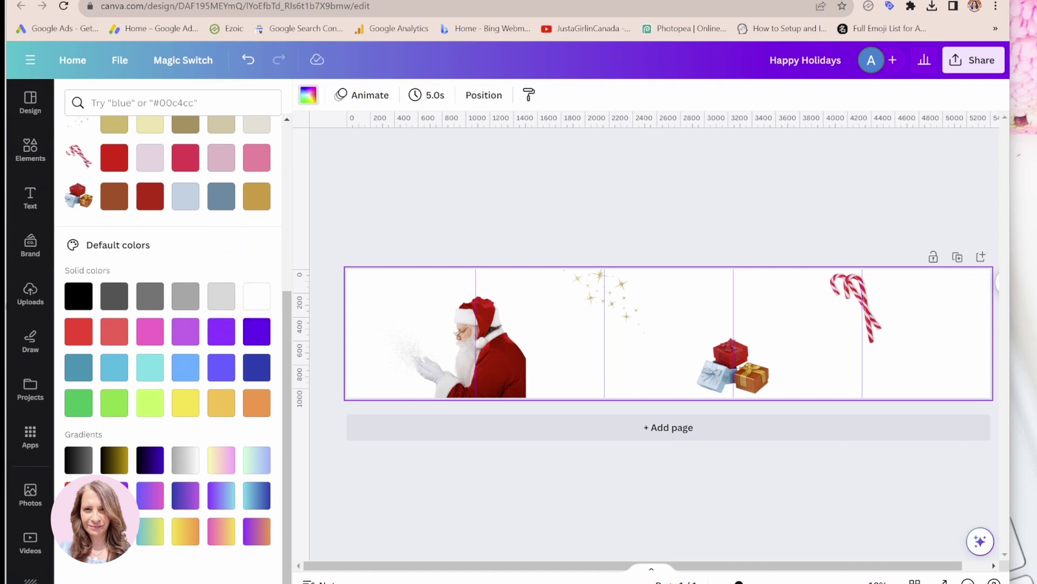
left_click(78, 531)
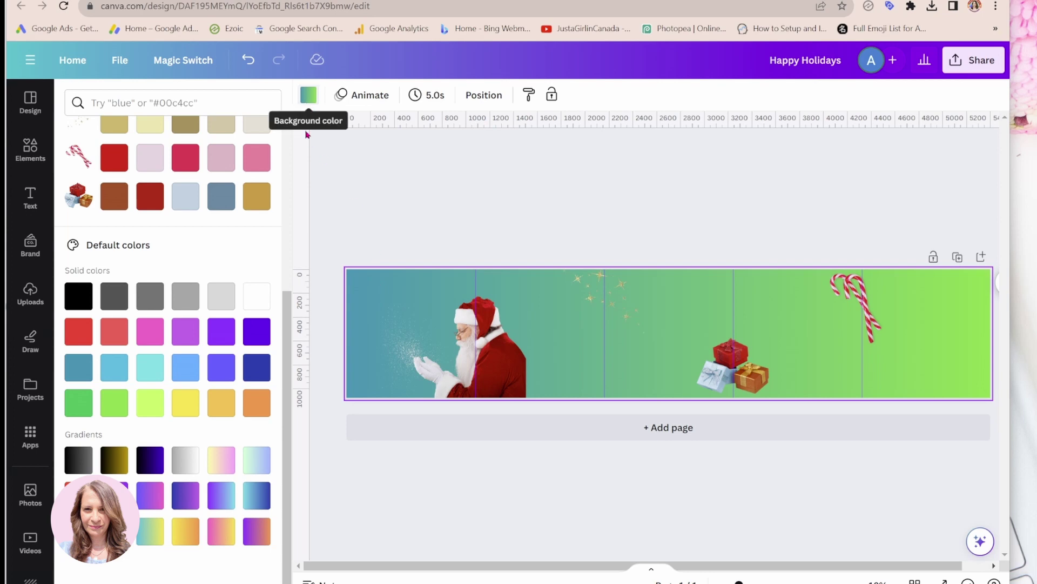
Step: Make a custom gradient with a dark green first stop and a near-white third stop
scroll(205, 243, "up", 4)
scroll(206, 243, "up", 2)
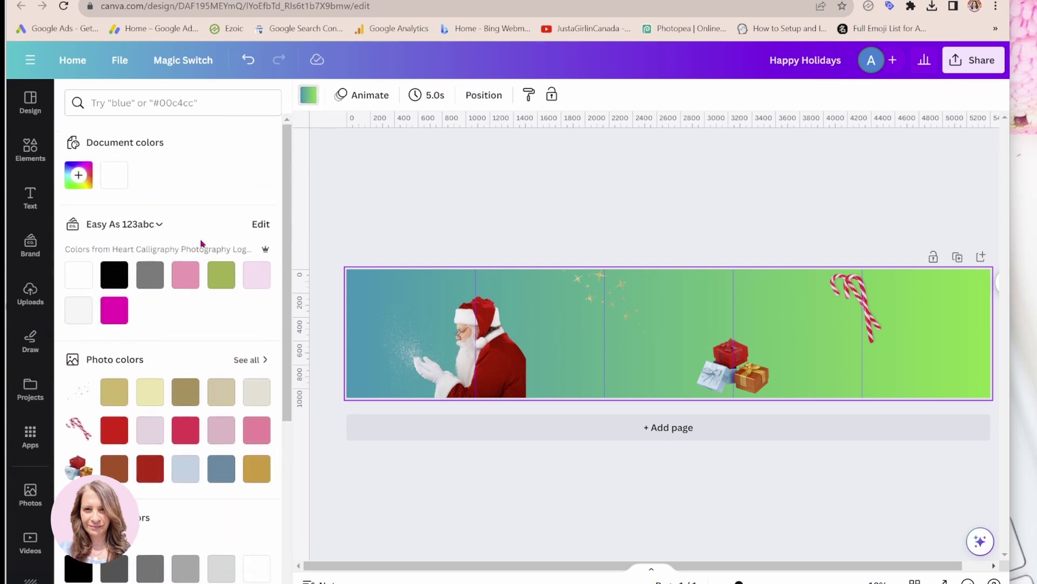
left_click(79, 181)
left_click(90, 271)
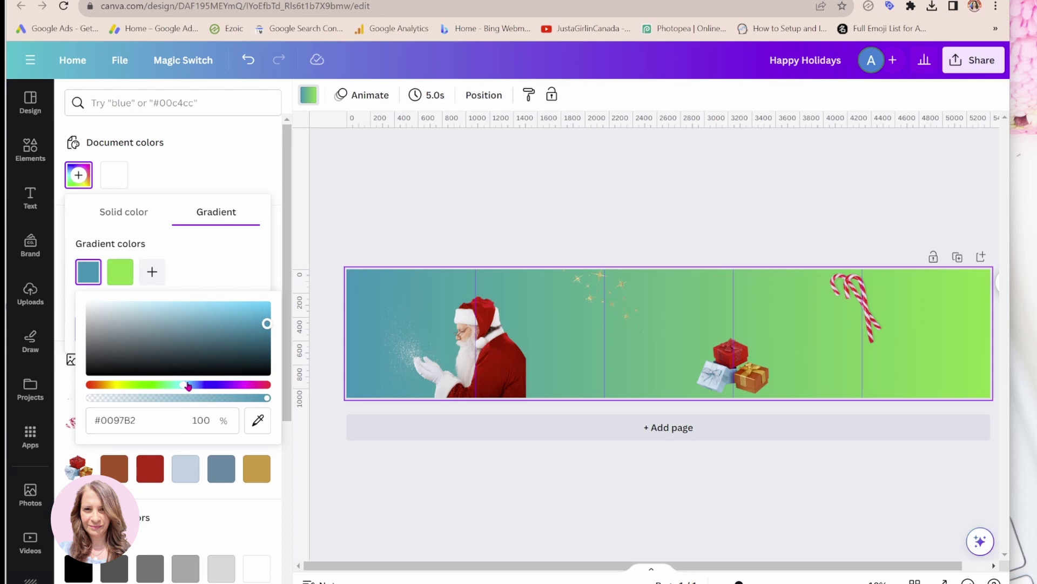
left_click_drag(186, 388, 153, 388)
left_click_drag(266, 324, 156, 366)
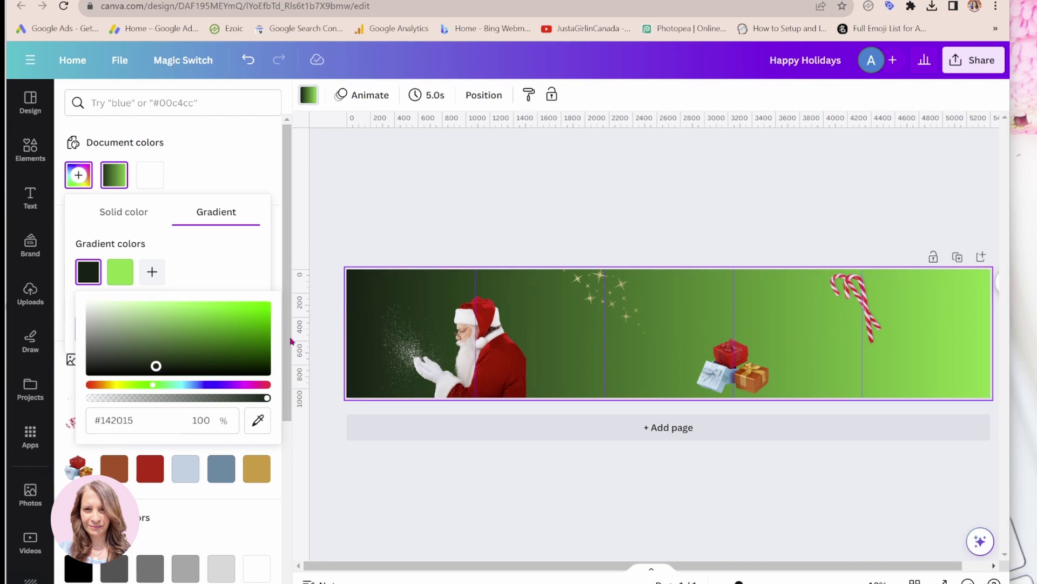
left_click(152, 271)
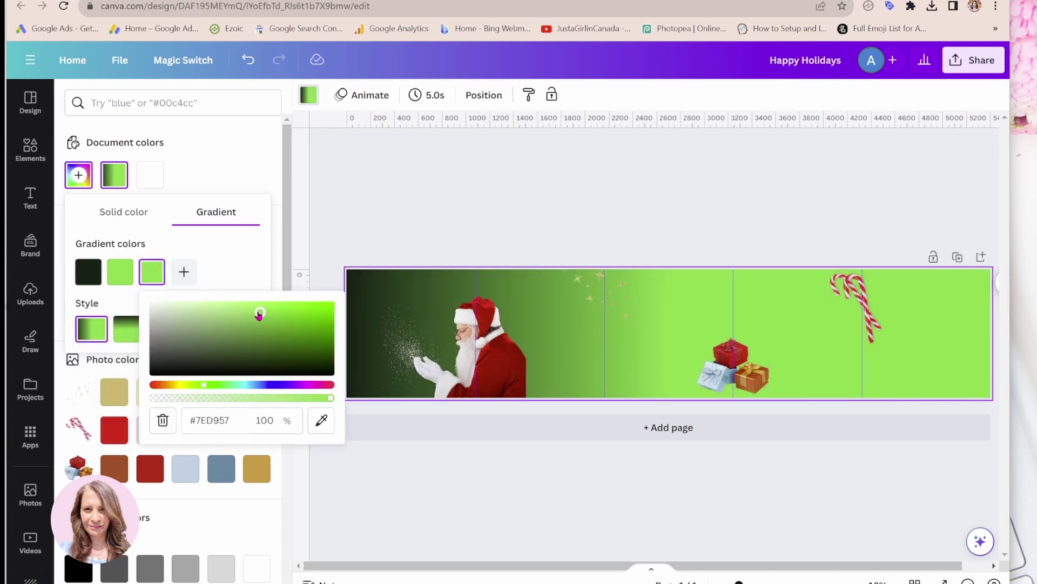
left_click_drag(260, 312, 150, 298)
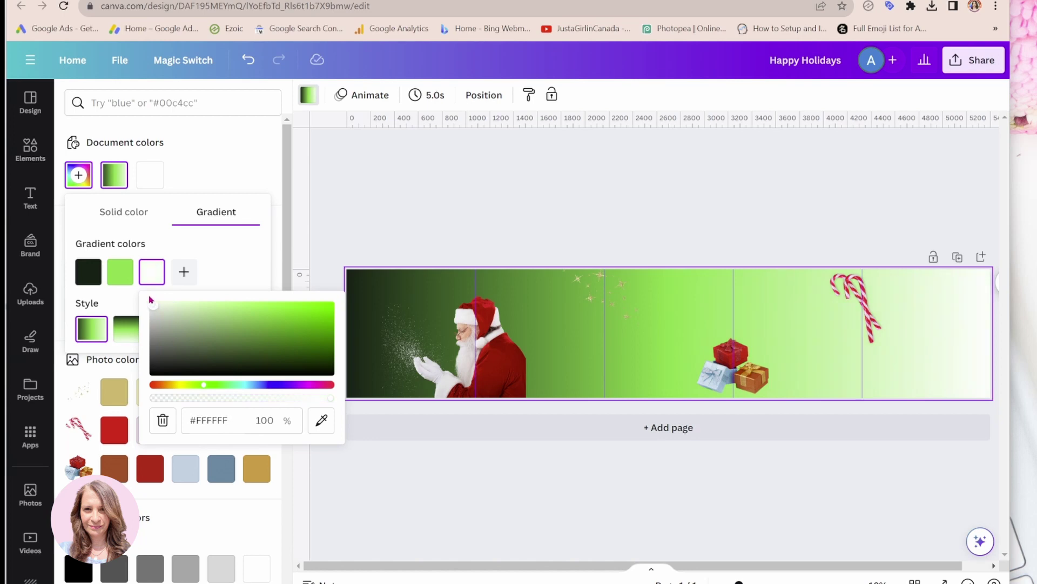
left_click(509, 199)
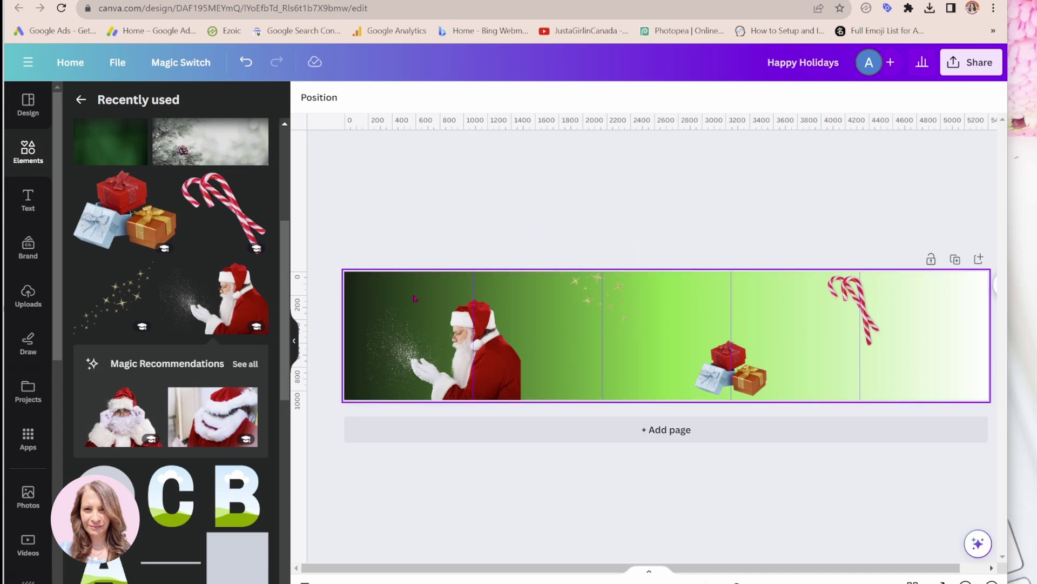
Step: Add a heading at the upper left beside Santa reading HAPPY HOLIDAYS
left_click(28, 201)
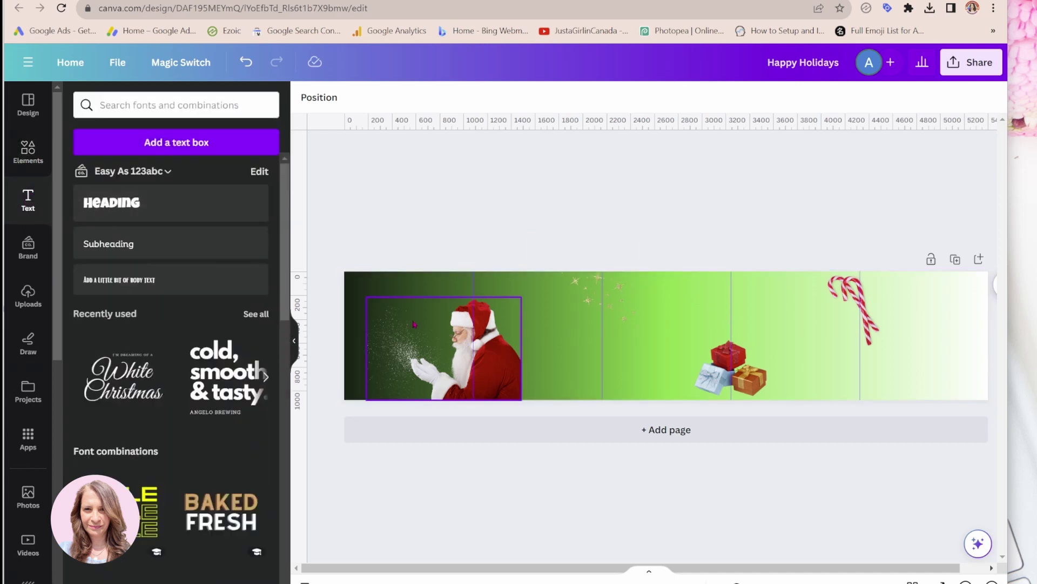
left_click(111, 203)
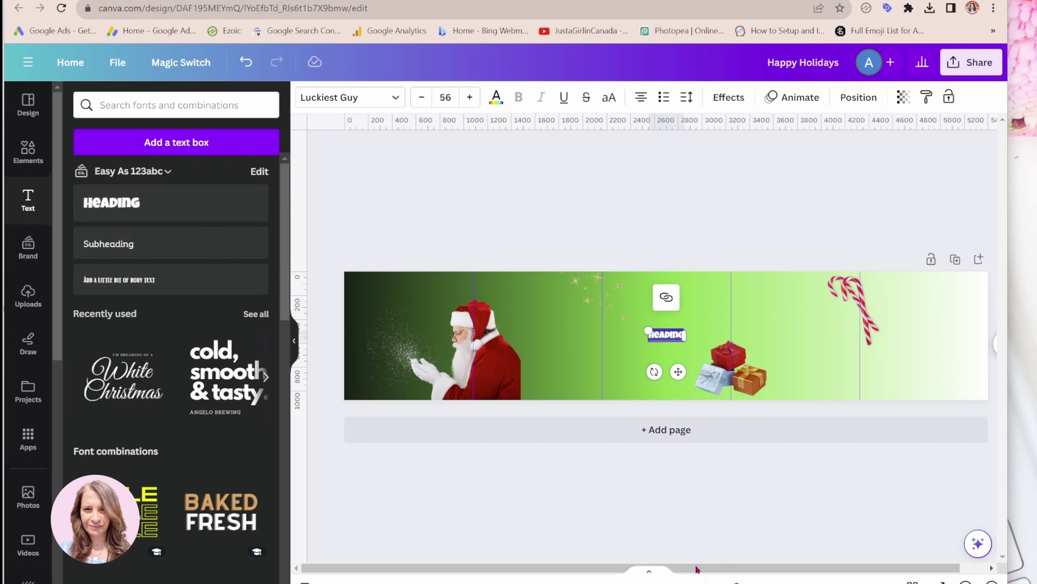
left_click_drag(736, 582, 655, 567)
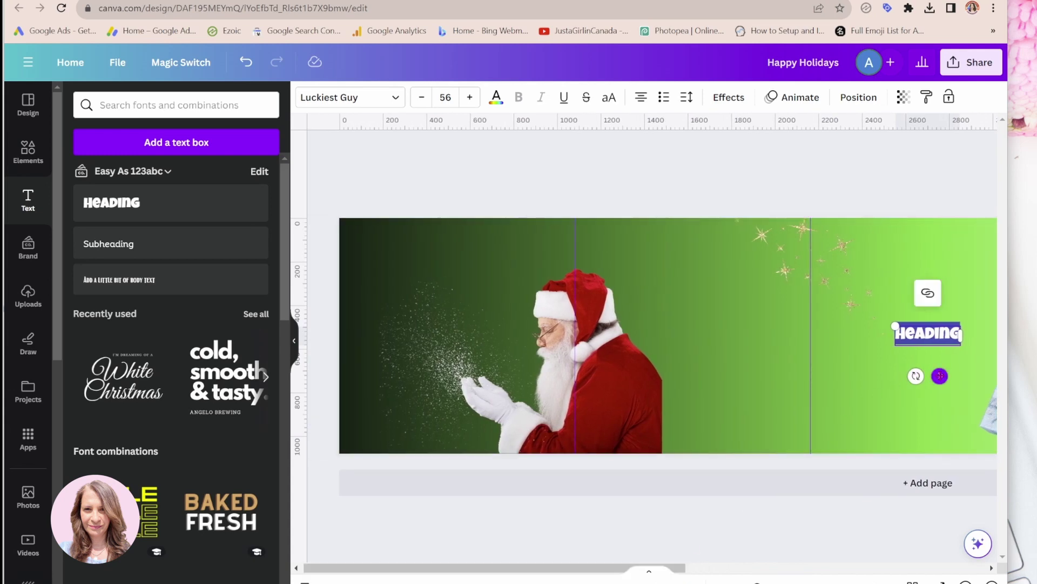
left_click_drag(940, 376, 472, 304)
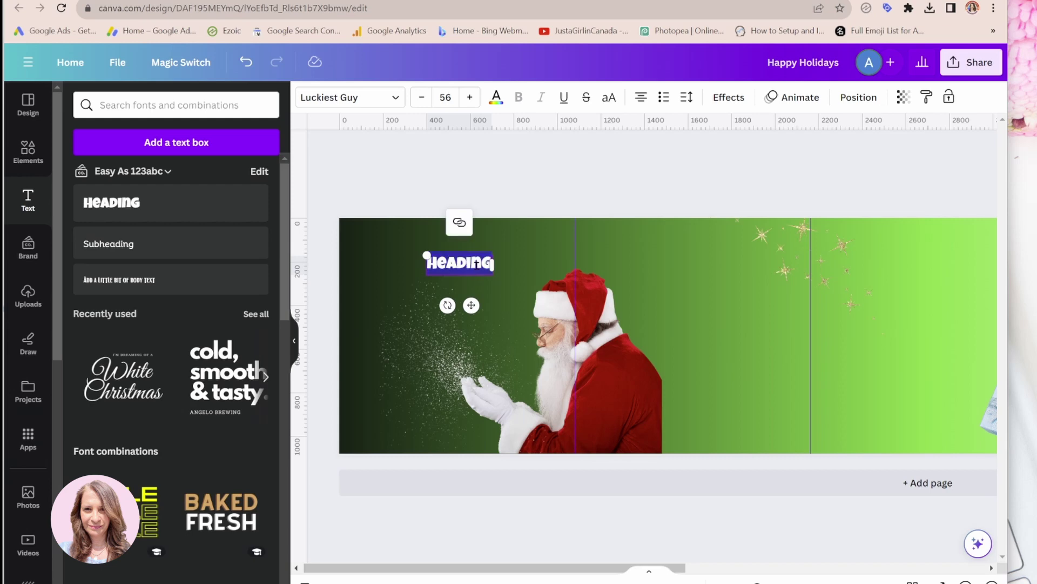
key("Right")
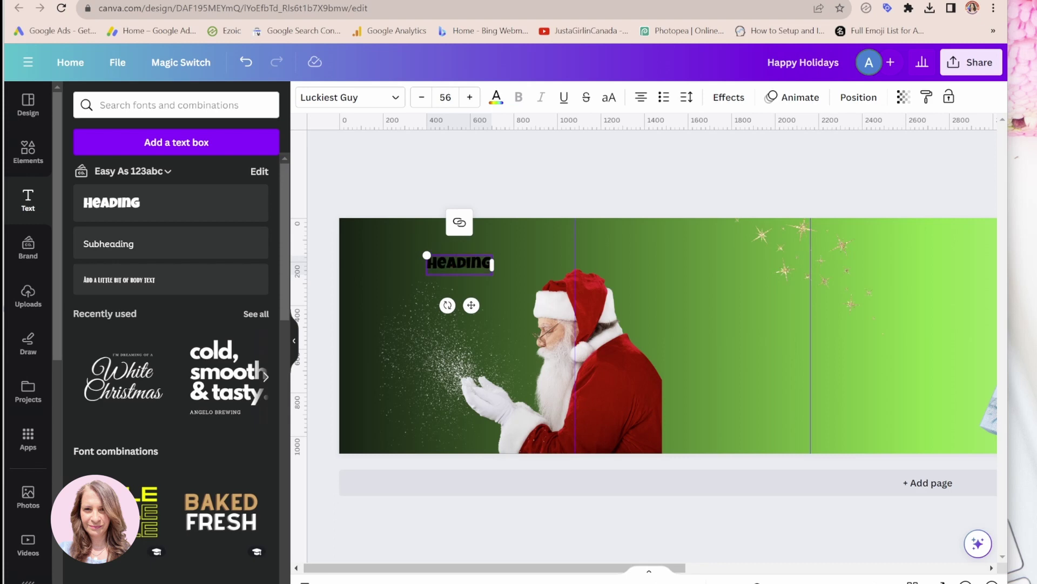
double_click(476, 263)
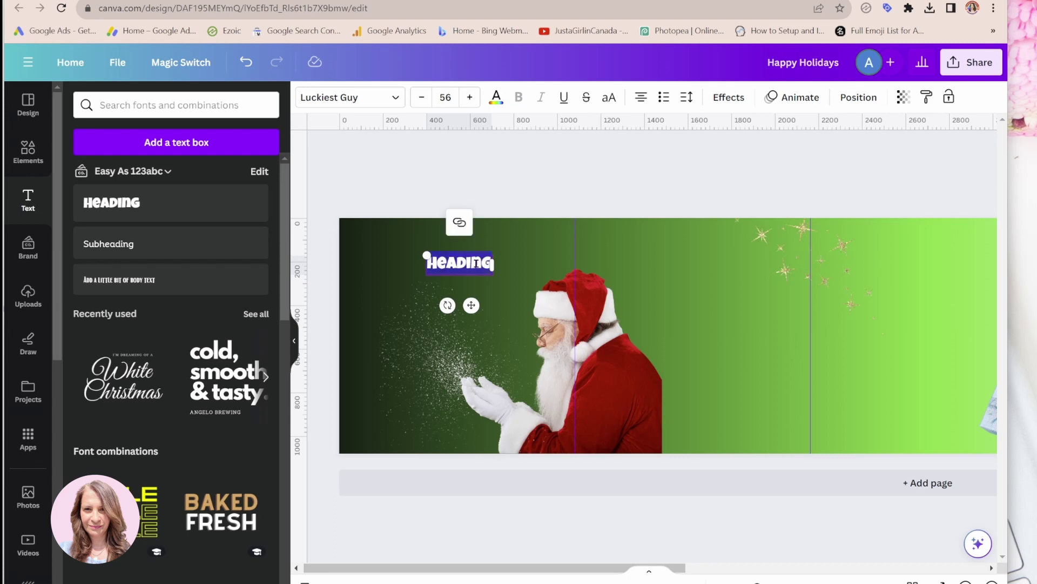
type("HAPPY")
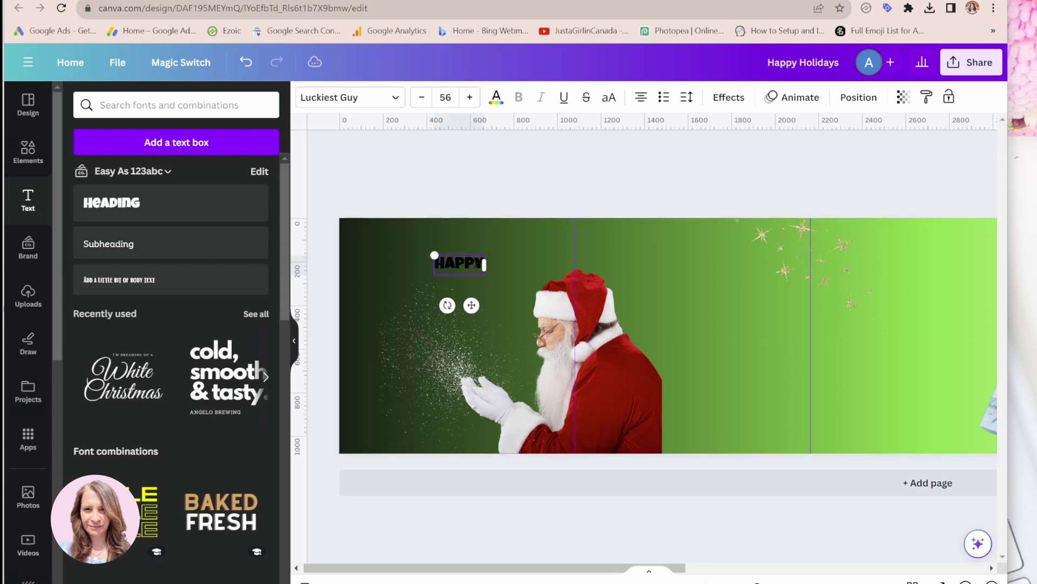
type(" HOLIDAYS")
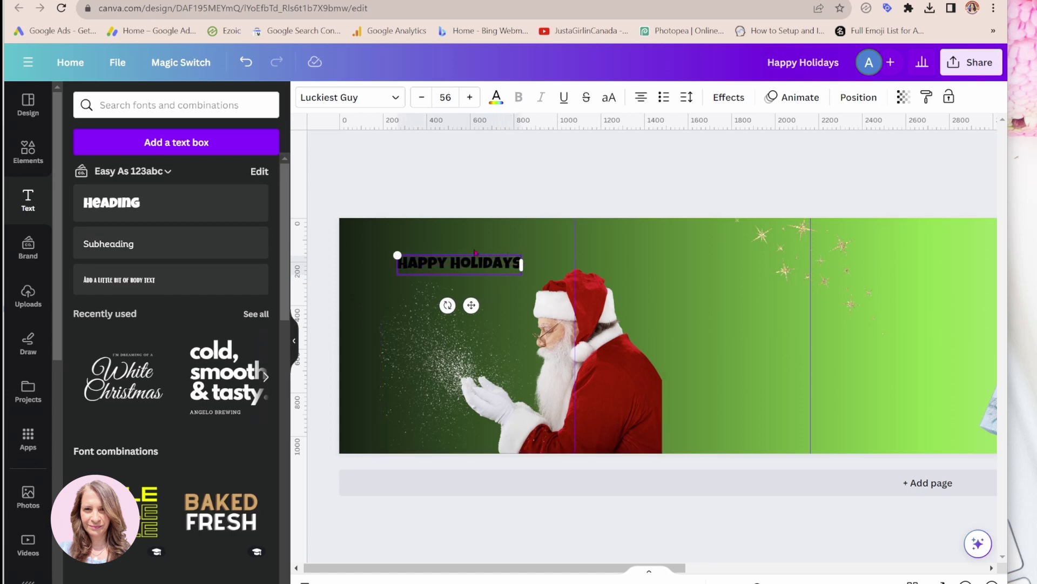
Step: Set the HAPPY HOLIDAYS heading to font size 72 and white text colour
left_click(460, 194)
left_click(459, 264)
left_click(446, 97)
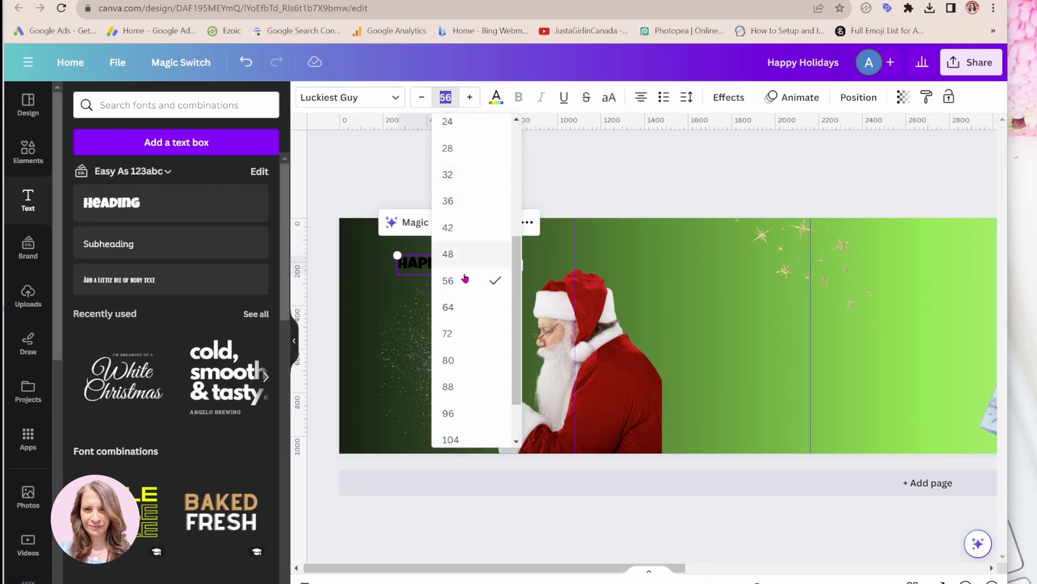
left_click(463, 333)
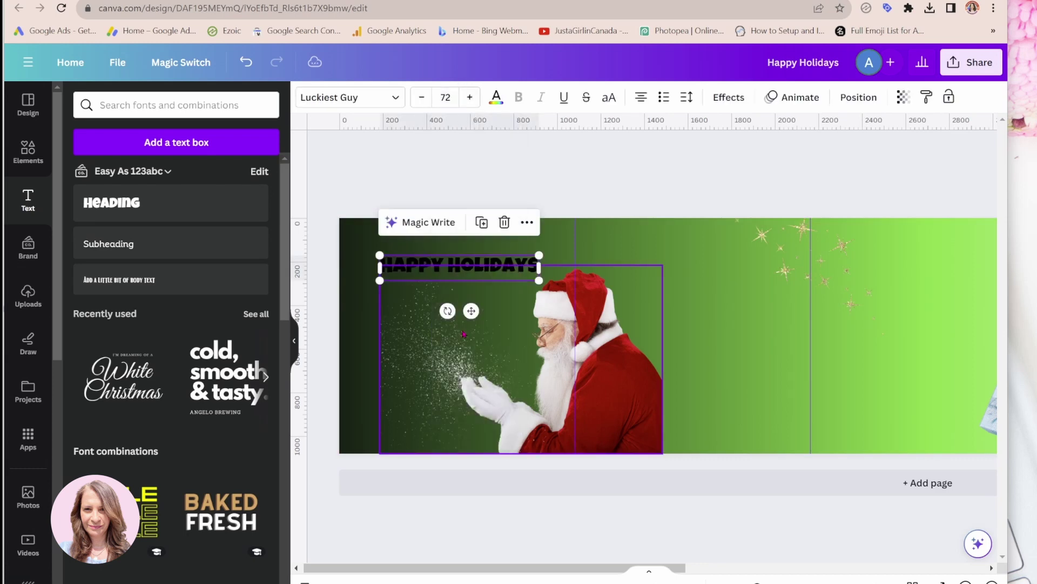
left_click(496, 98)
left_click(78, 278)
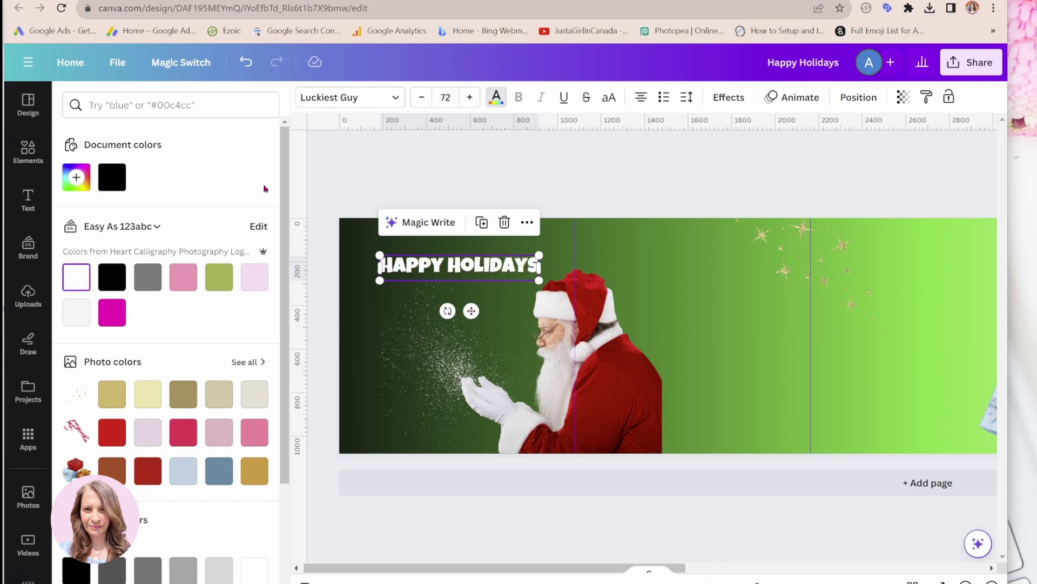
left_click(351, 167)
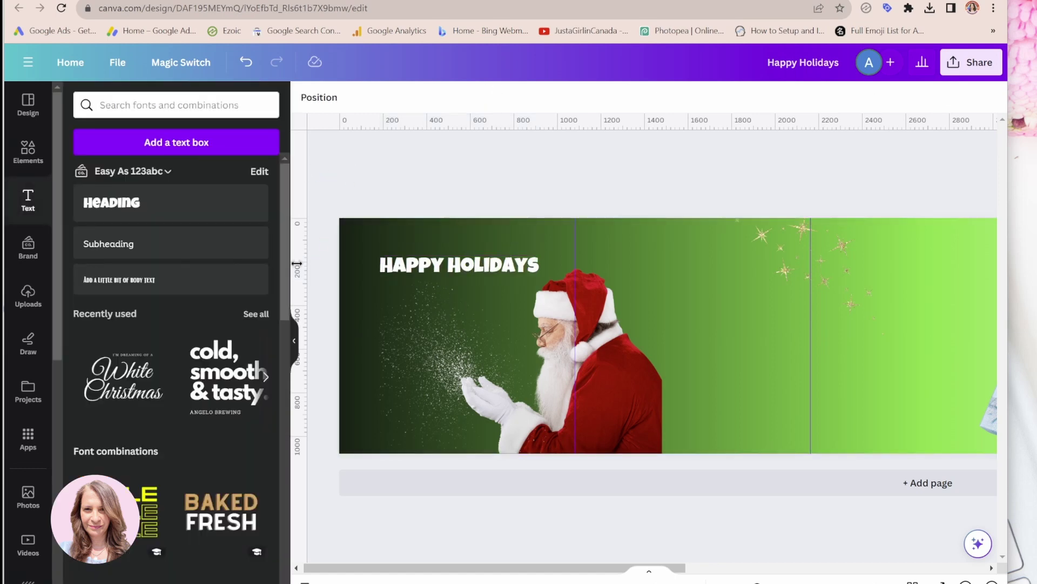
Step: Add a subheading under HAPPY HOLIDAYS and change its text to 2024
left_click(184, 249)
left_click_drag(679, 367, 462, 328)
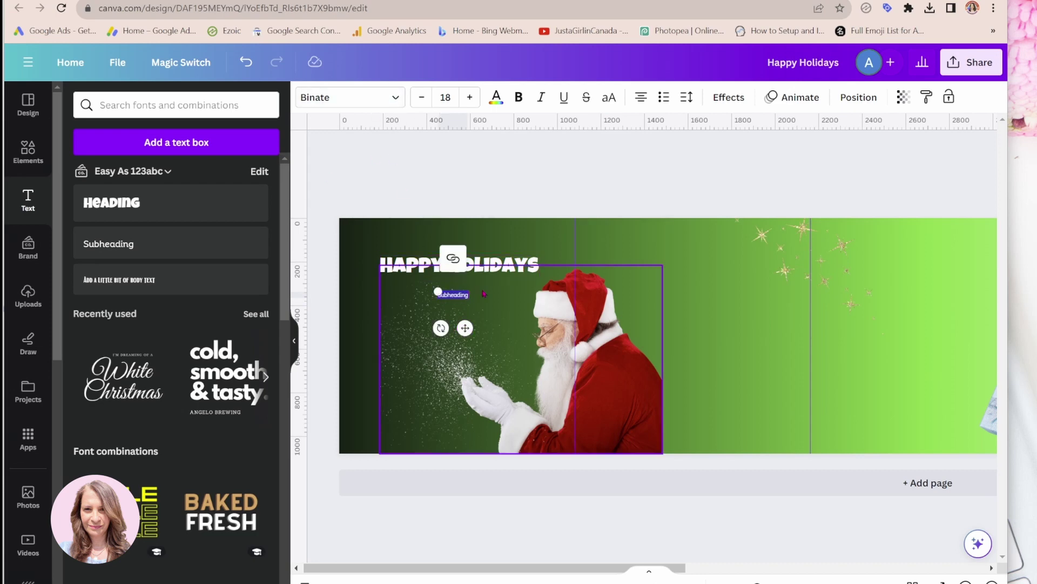
key("BackSpace")
type("2024")
Step: Set the 2024 text to Ananias at size 36, then enlarge it to about 95.5
left_click(375, 98)
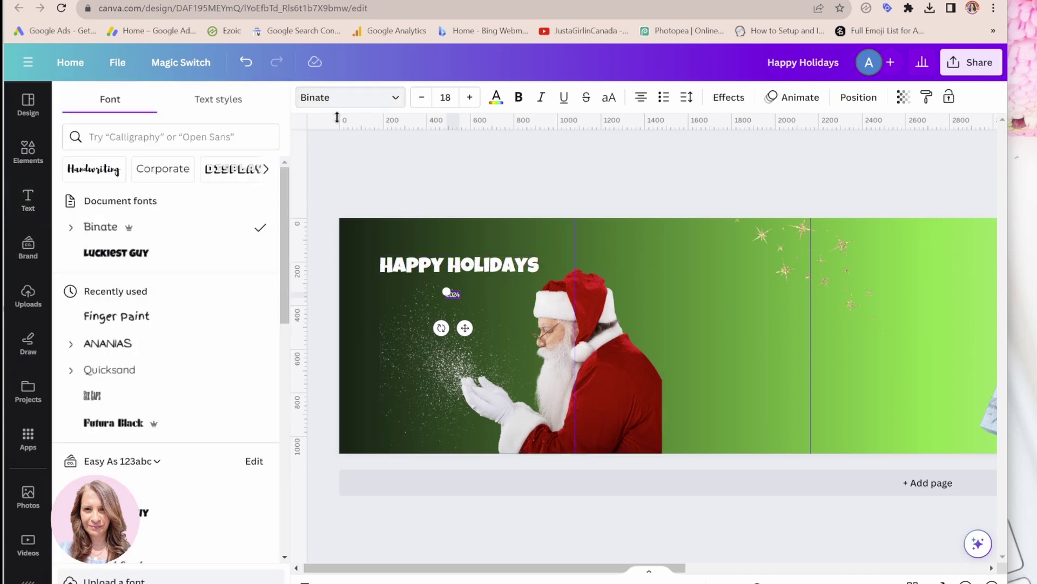
left_click(123, 346)
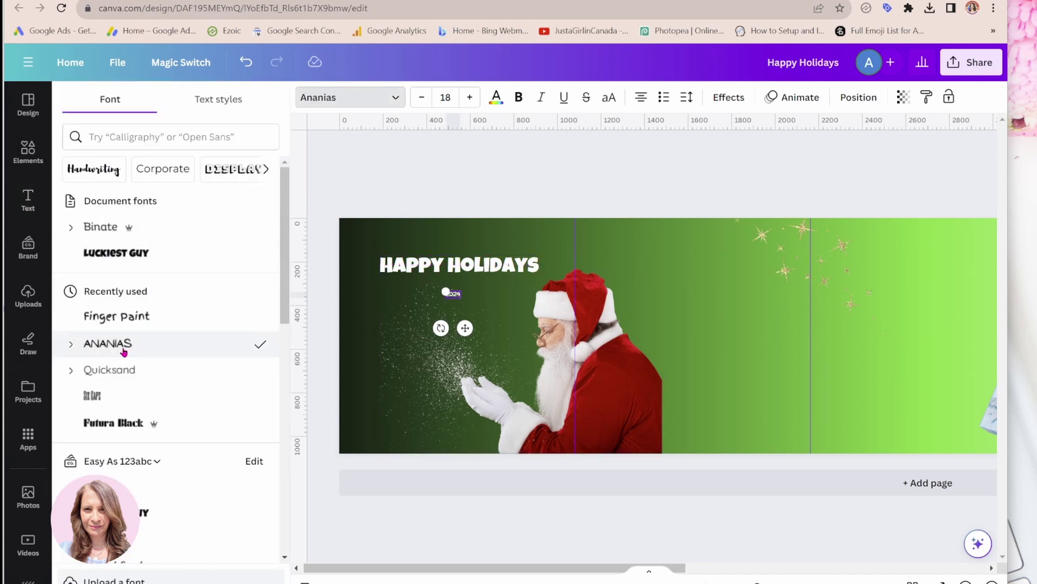
left_click(445, 97)
left_click(453, 412)
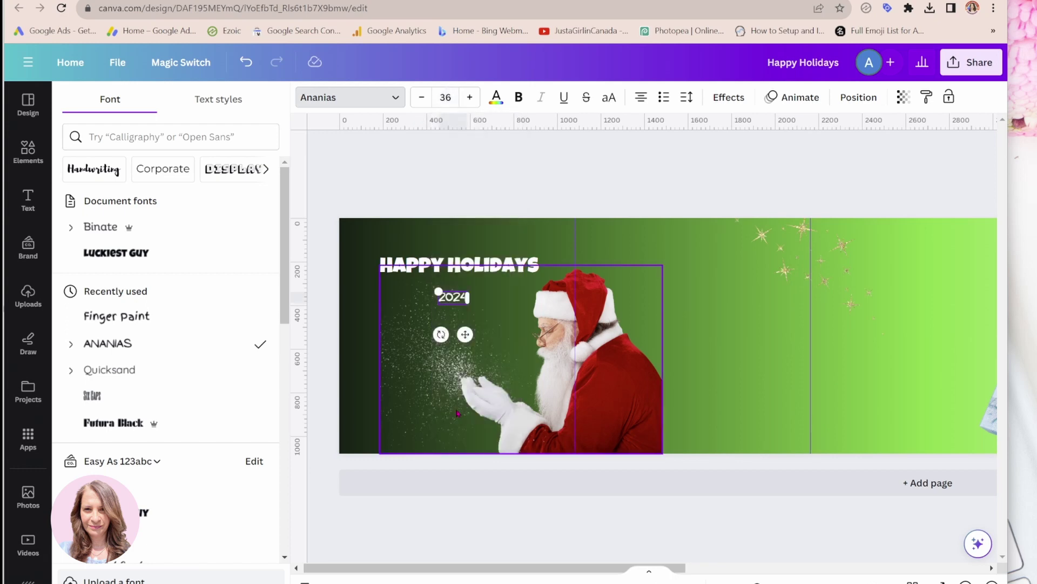
left_click_drag(439, 291, 404, 276)
left_click_drag(467, 305, 495, 322)
left_click(503, 253)
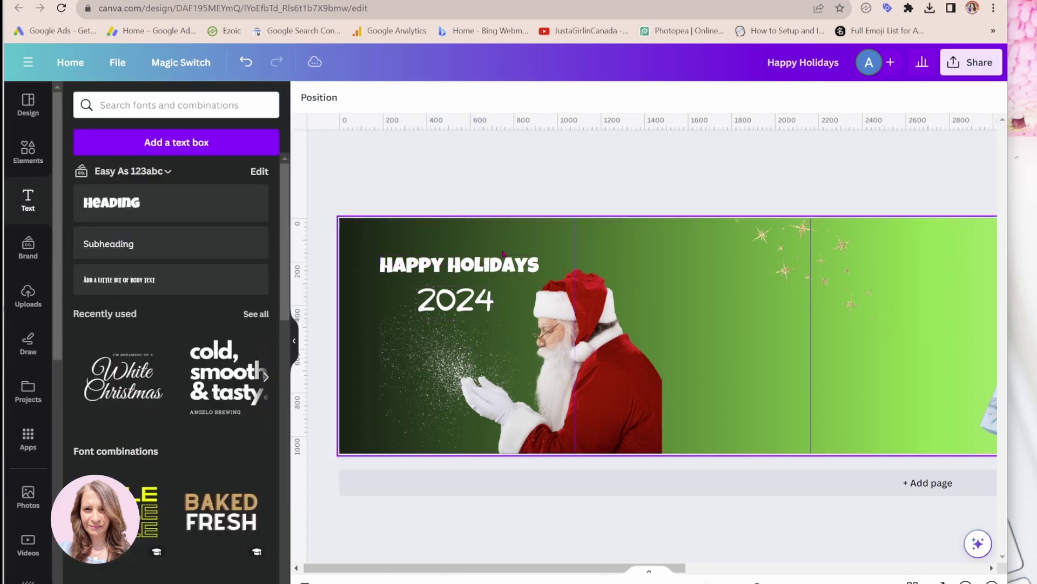
left_click(487, 312)
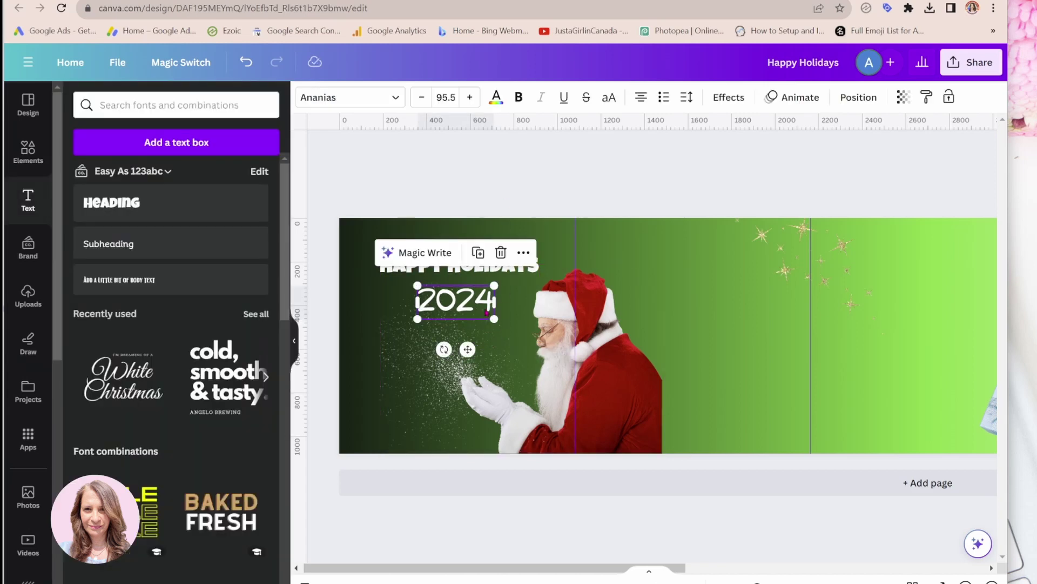
left_click(508, 163)
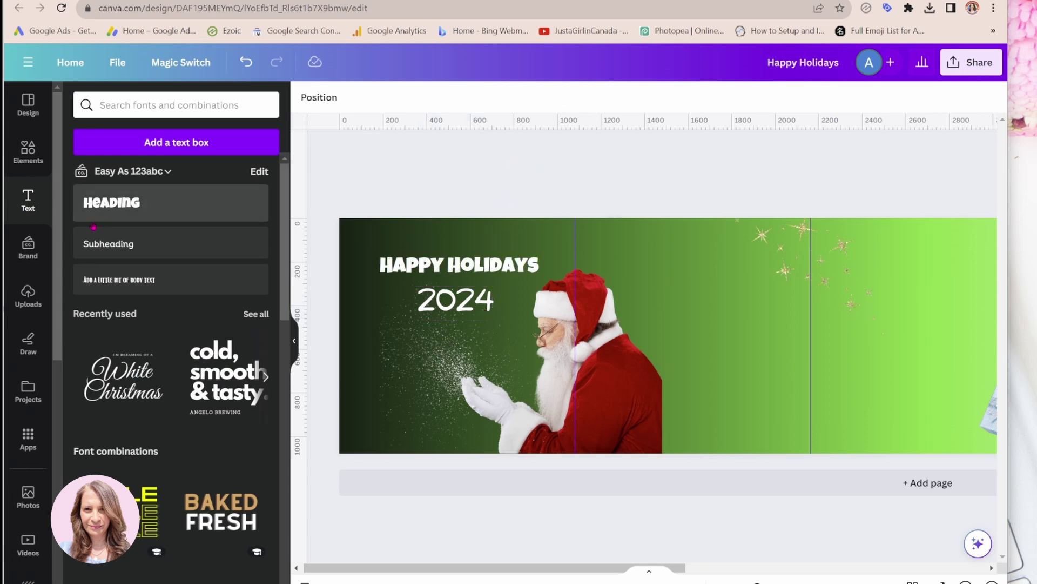
Step: Search Elements for 'christmas tags' and place a resized red tag photo beside Santa's hands
left_click(21, 160)
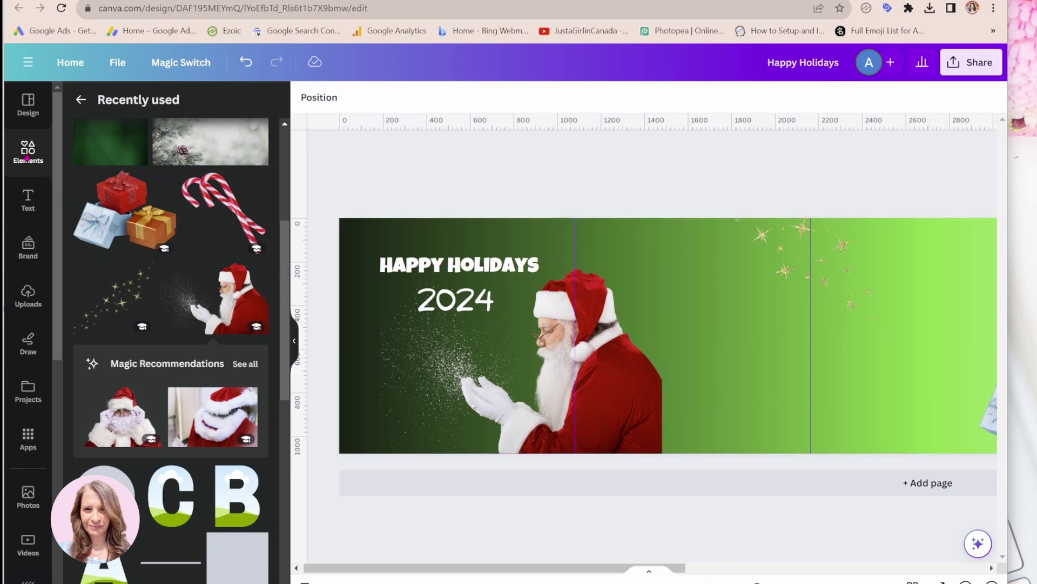
scroll(87, 140, "up", 3)
left_click(81, 99)
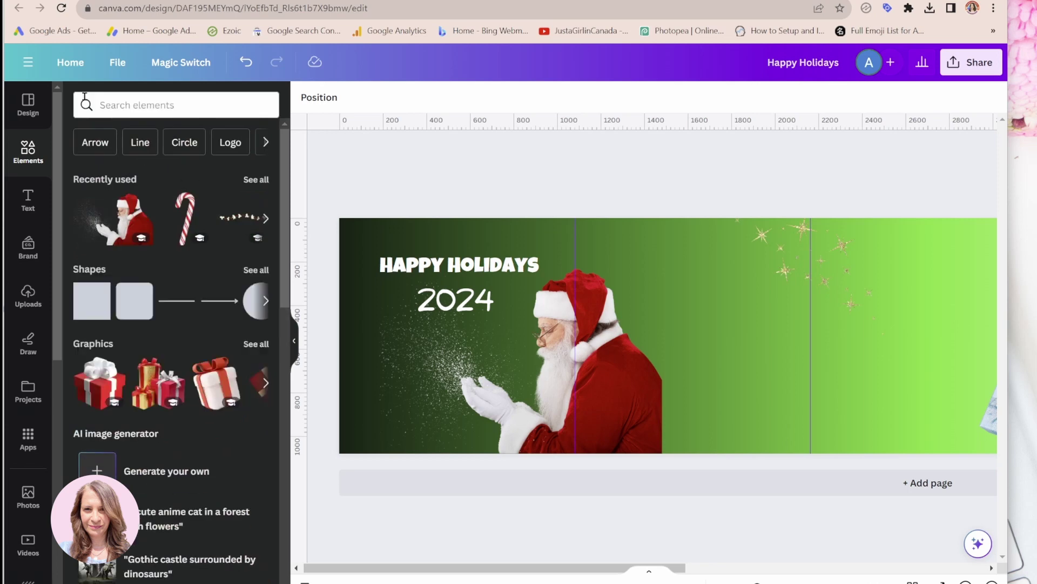
left_click(126, 106)
type("chr")
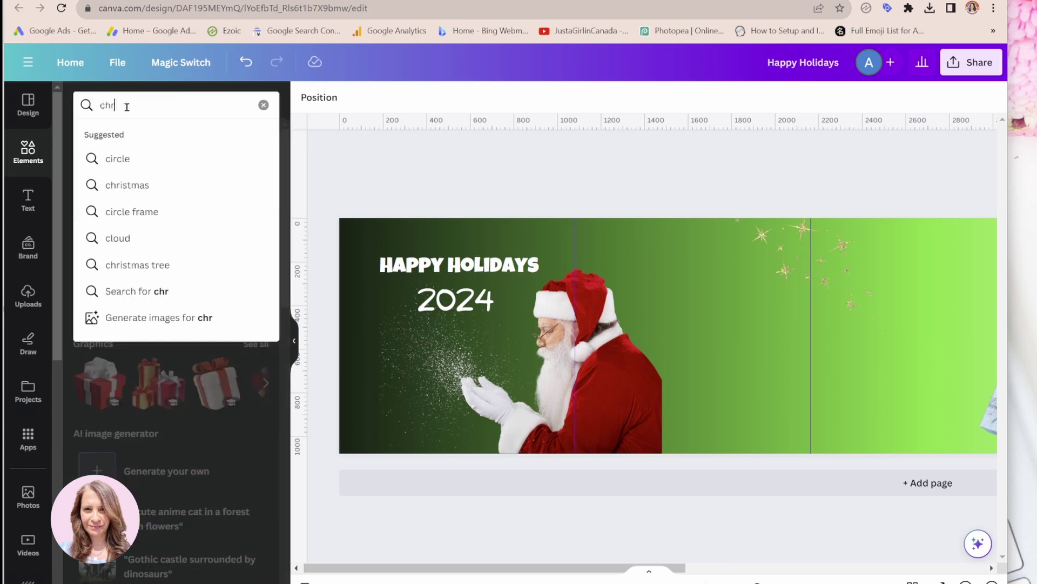
type("istmas tags")
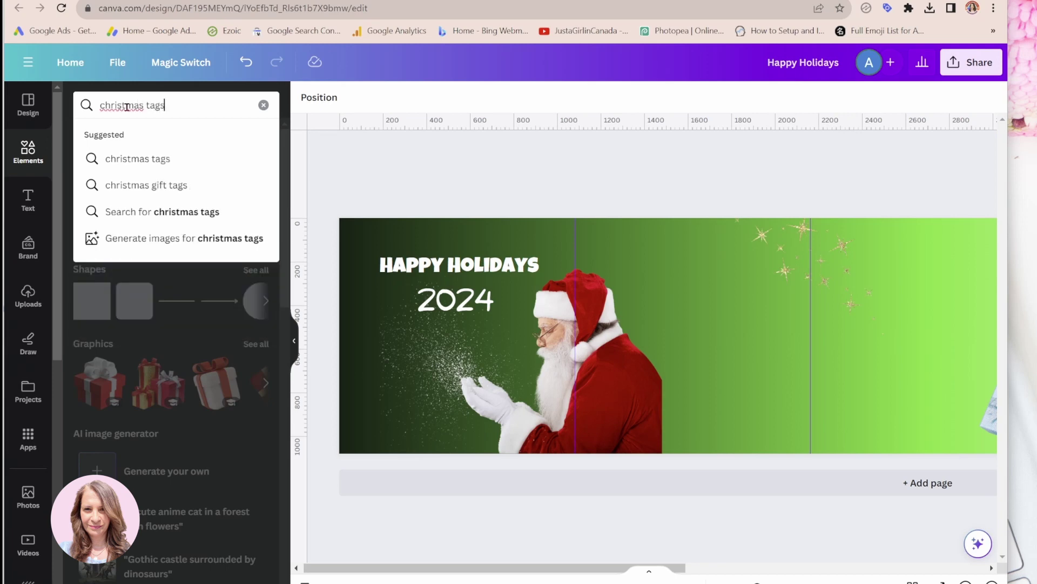
key("Return")
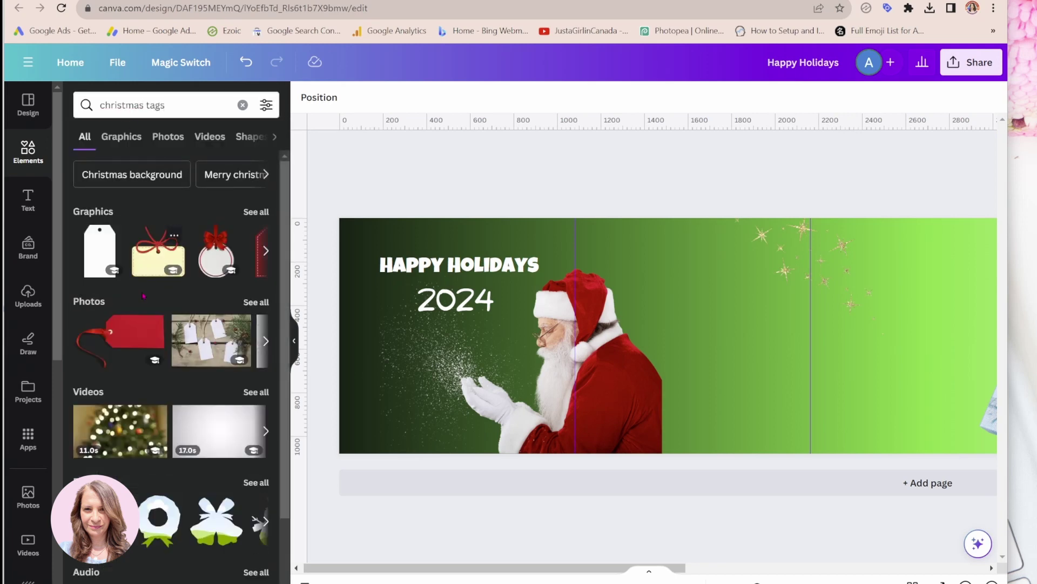
left_click_drag(141, 324, 812, 400)
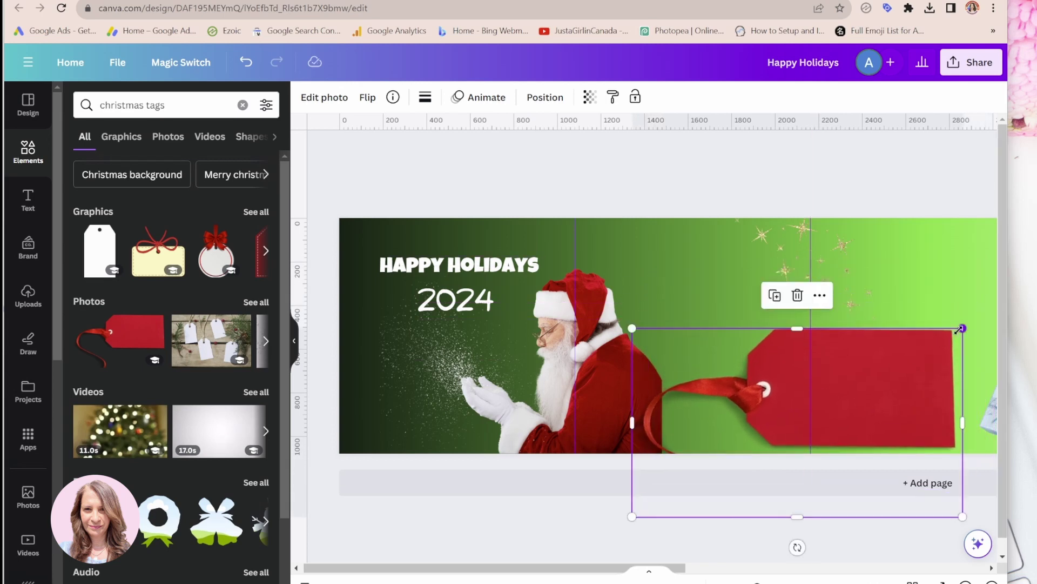
left_click_drag(963, 328, 843, 394)
left_click_drag(771, 413, 785, 380)
left_click_drag(644, 413, 621, 415)
left_click_drag(743, 358, 743, 349)
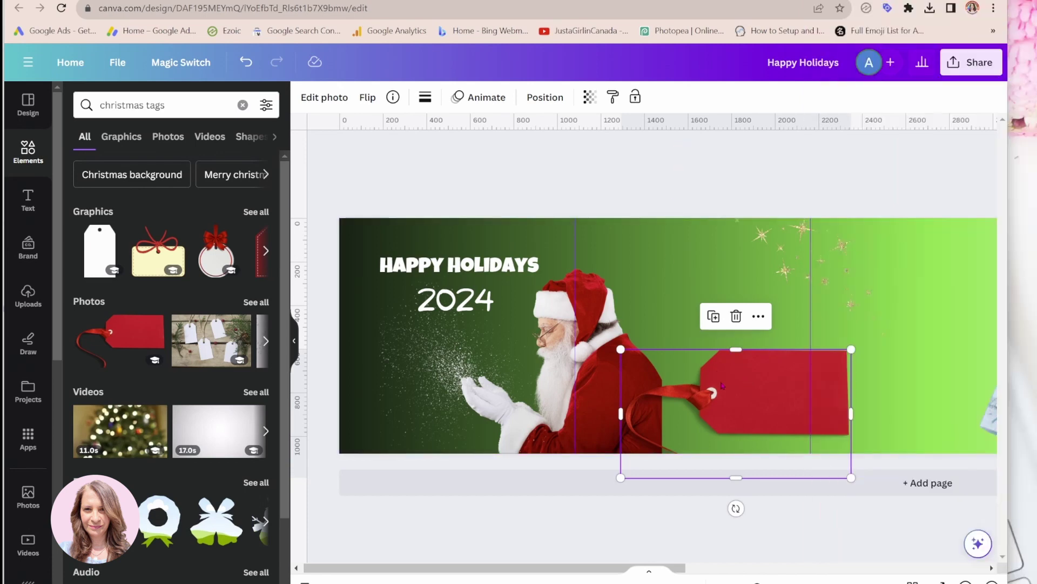
left_click(734, 170)
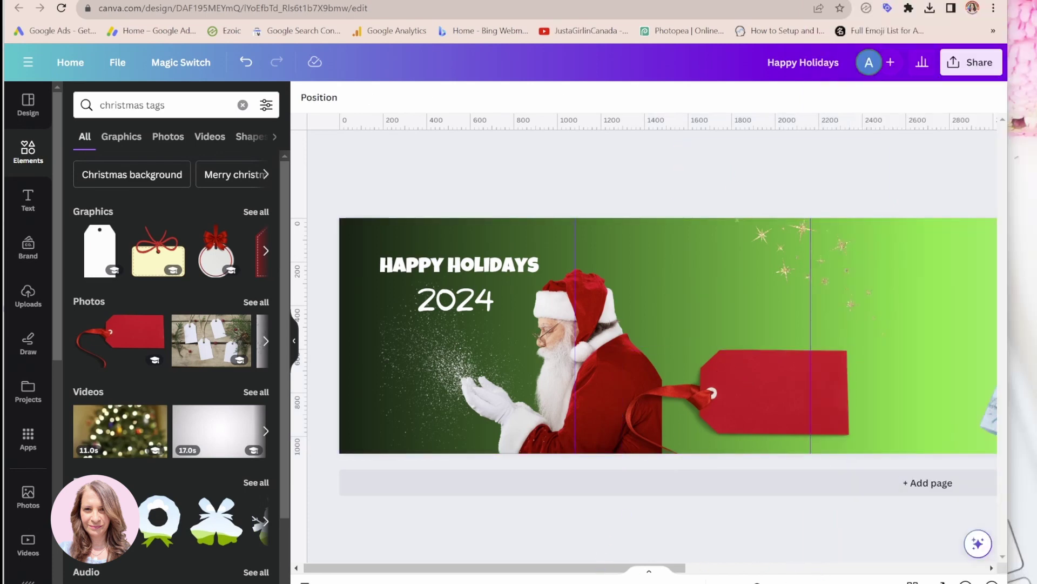
Step: Add the cream ribbon tag and fit it at the top edge above the gift boxes
key("ctrl+minus")
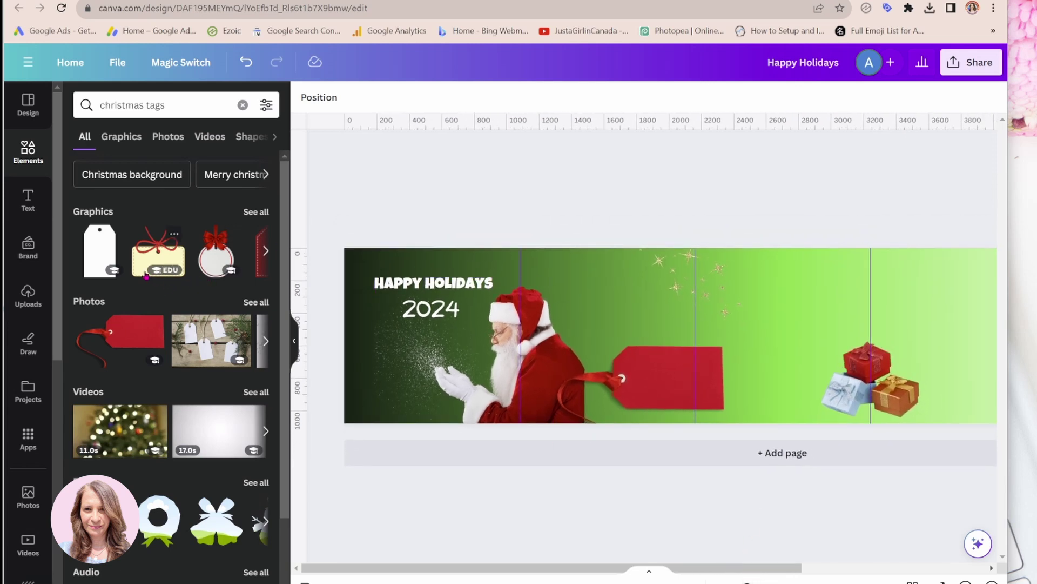
left_click_drag(142, 271, 800, 345)
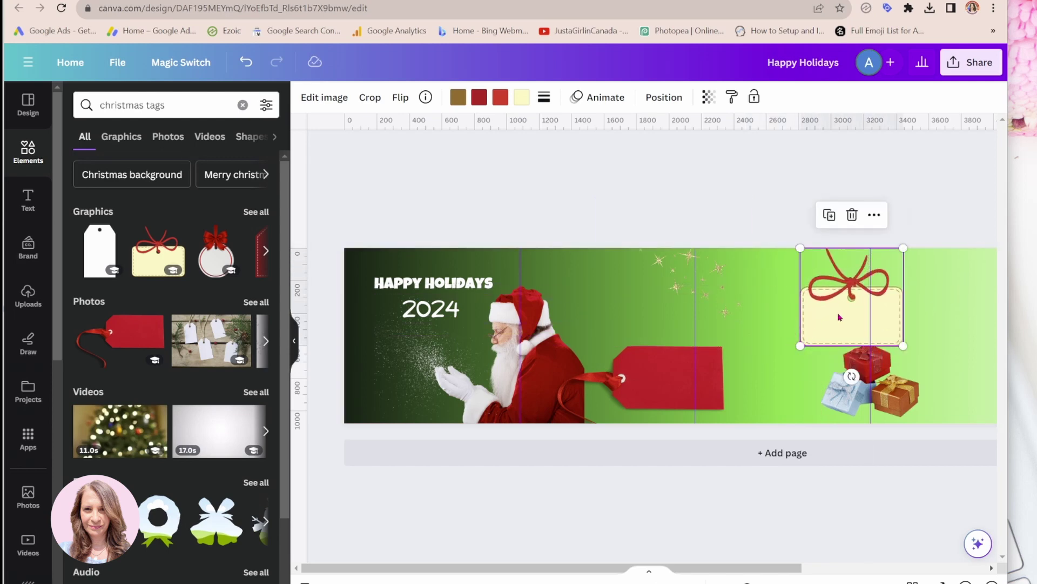
left_click_drag(839, 317, 894, 290)
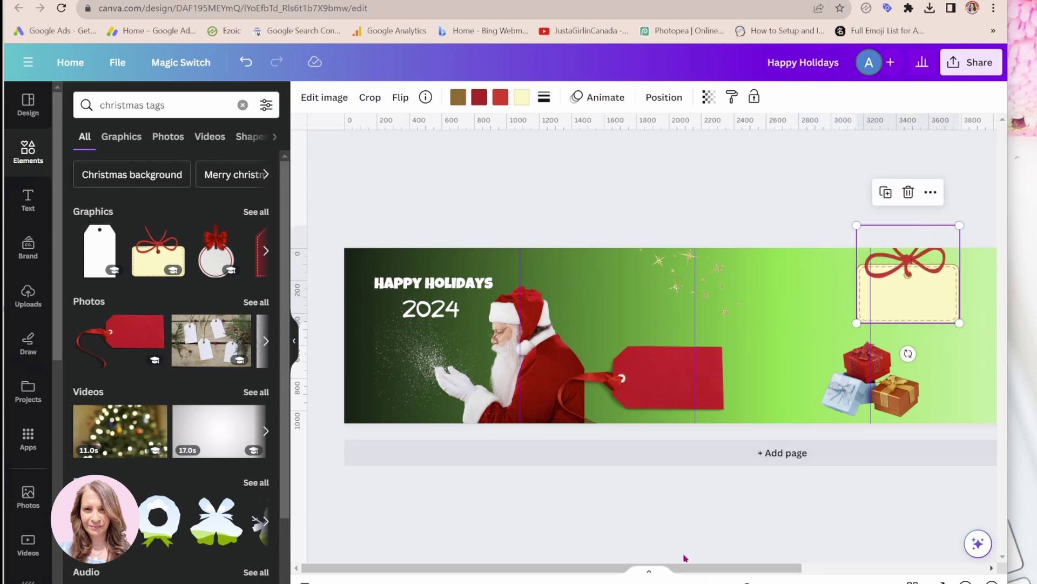
left_click_drag(688, 568, 747, 568)
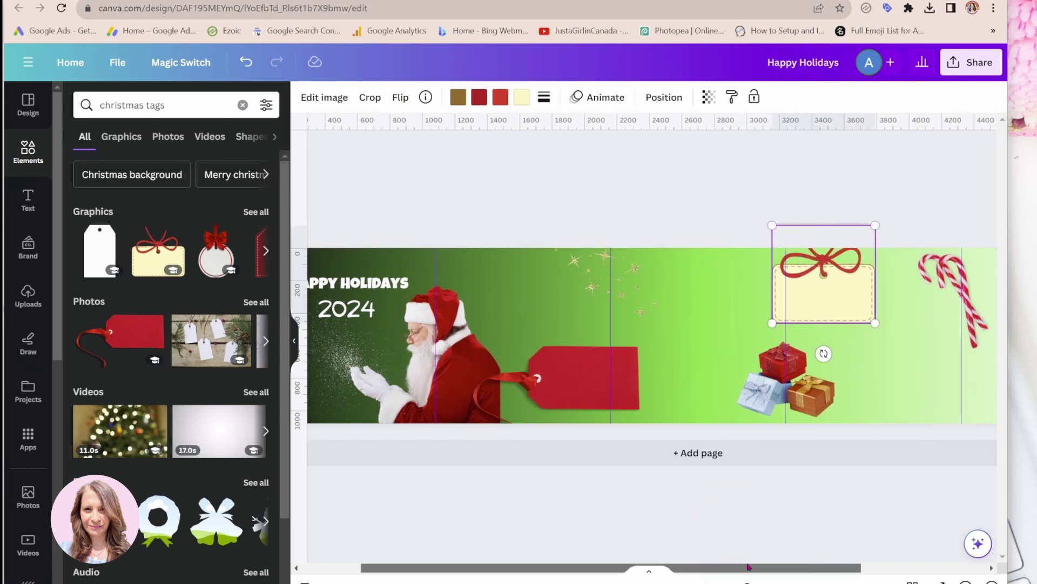
left_click(881, 331)
left_click(875, 323)
mouse_move(875, 324)
left_mouse_down()
mouse_move(895, 341)
mouse_move(886, 322)
mouse_move(899, 322)
mouse_move(878, 315)
left_mouse_up()
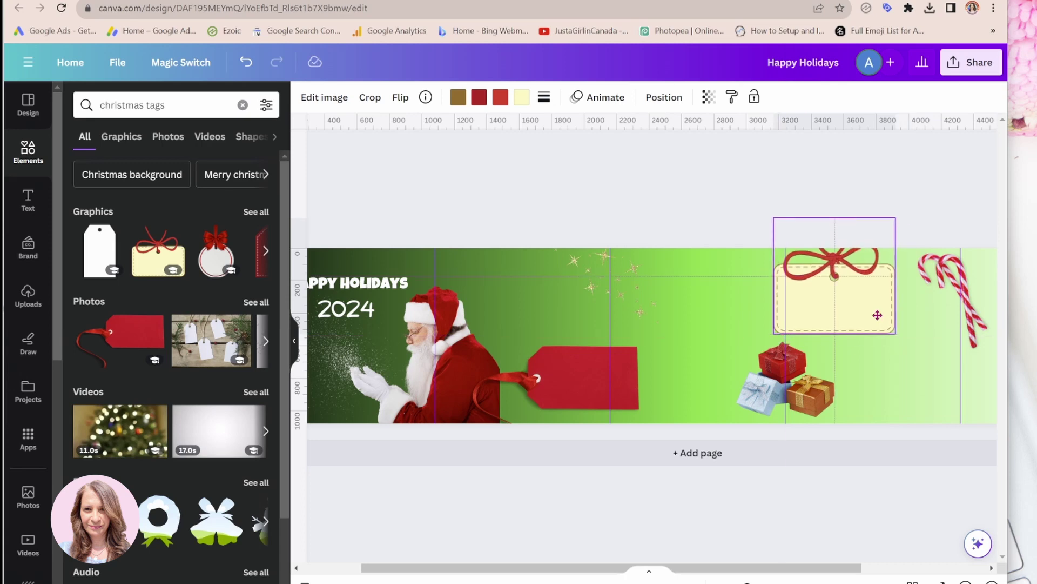
left_click_drag(878, 315, 877, 315)
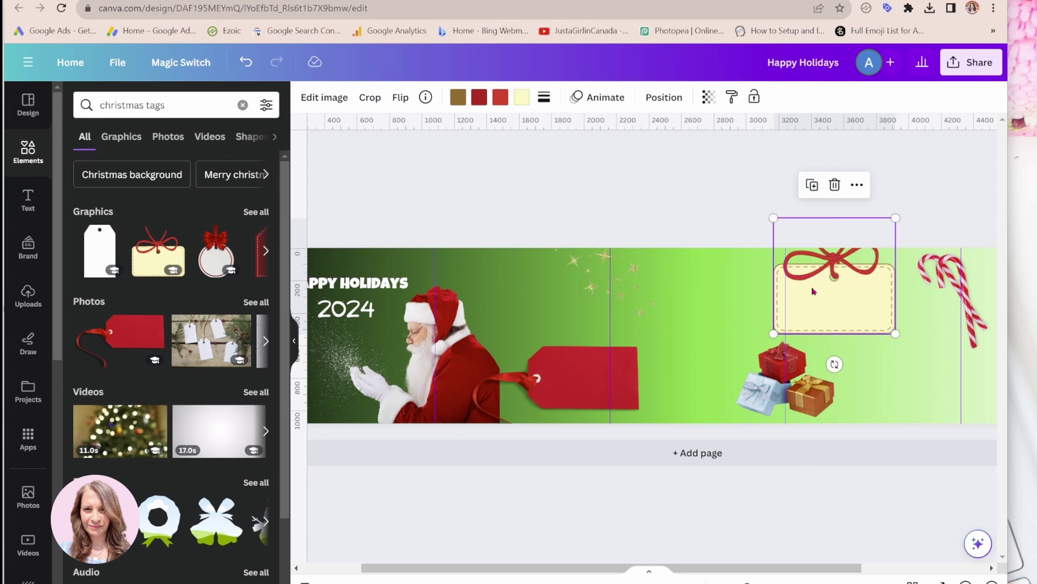
left_click(650, 184)
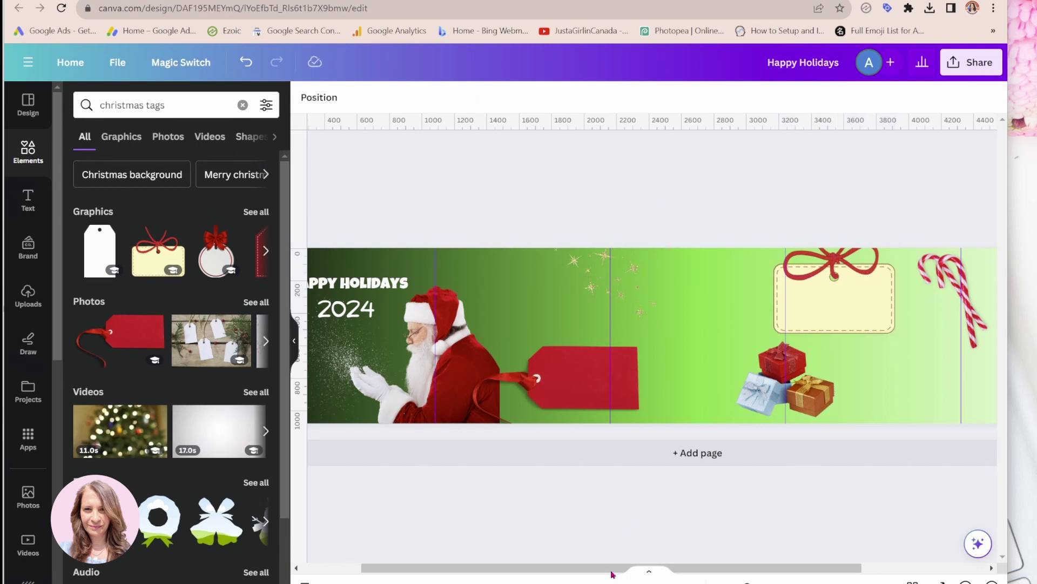
left_click_drag(613, 573, 718, 574)
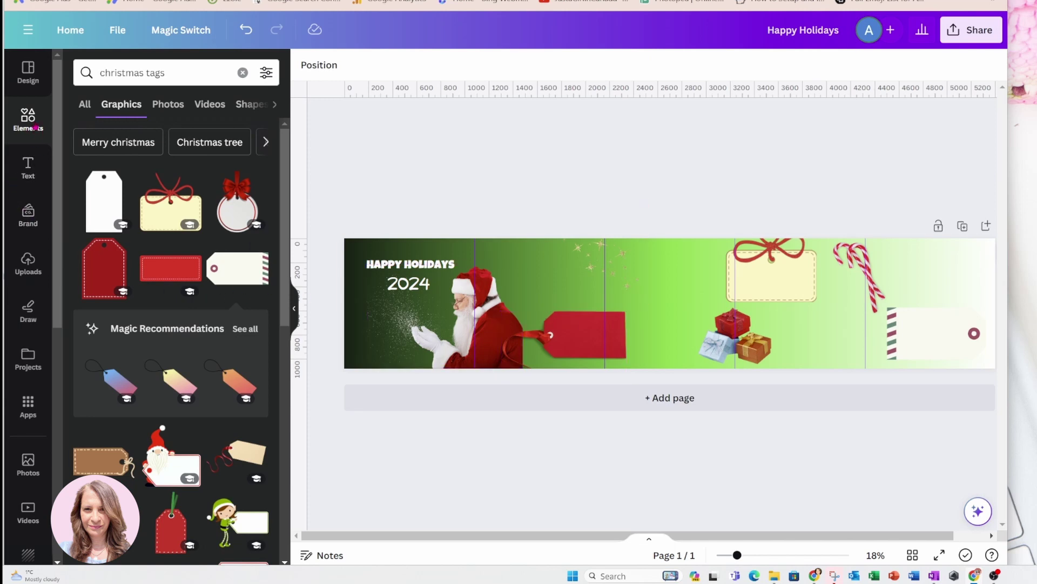
Step: Add a size-42 subheading, enlarge it to about 67 and place it below 2024 on slide one
left_click(28, 170)
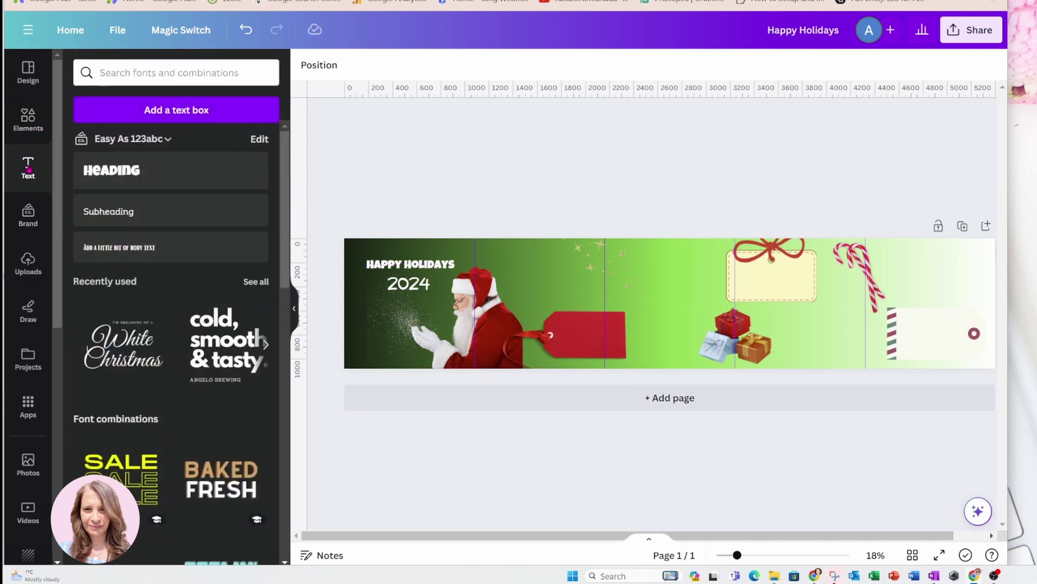
left_click(108, 215)
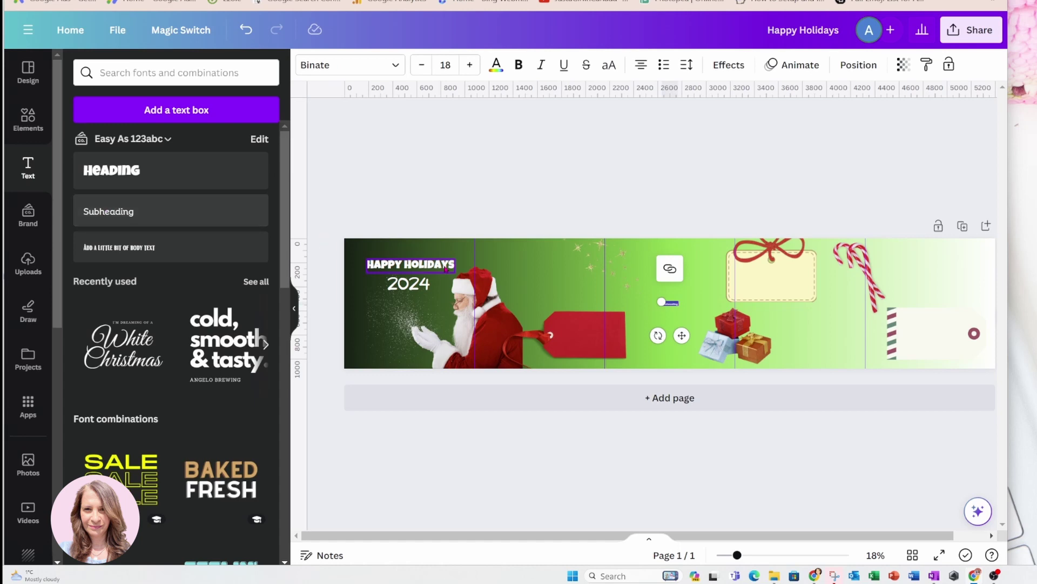
left_click_drag(681, 335, 422, 340)
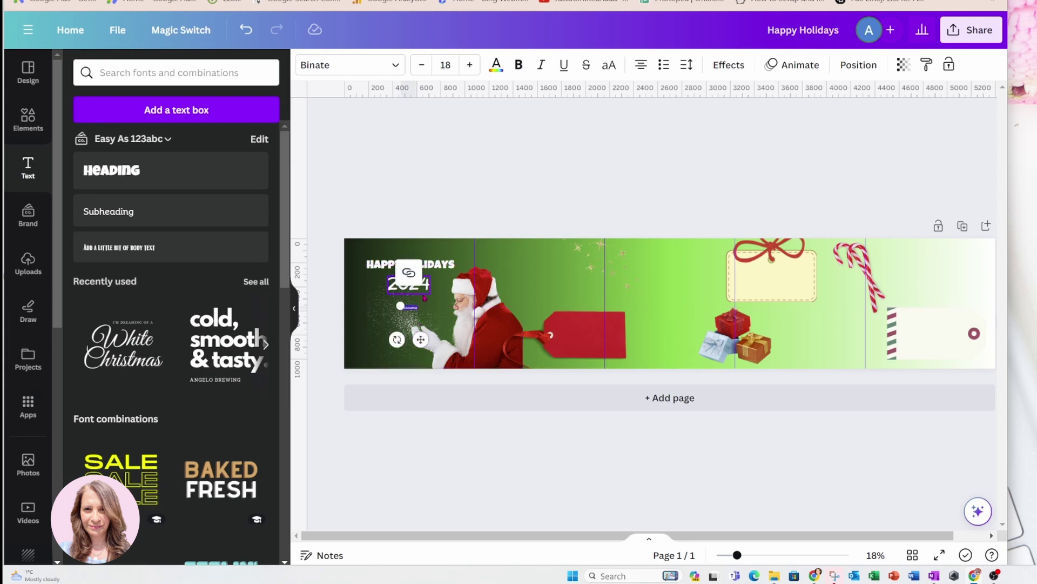
left_click(450, 67)
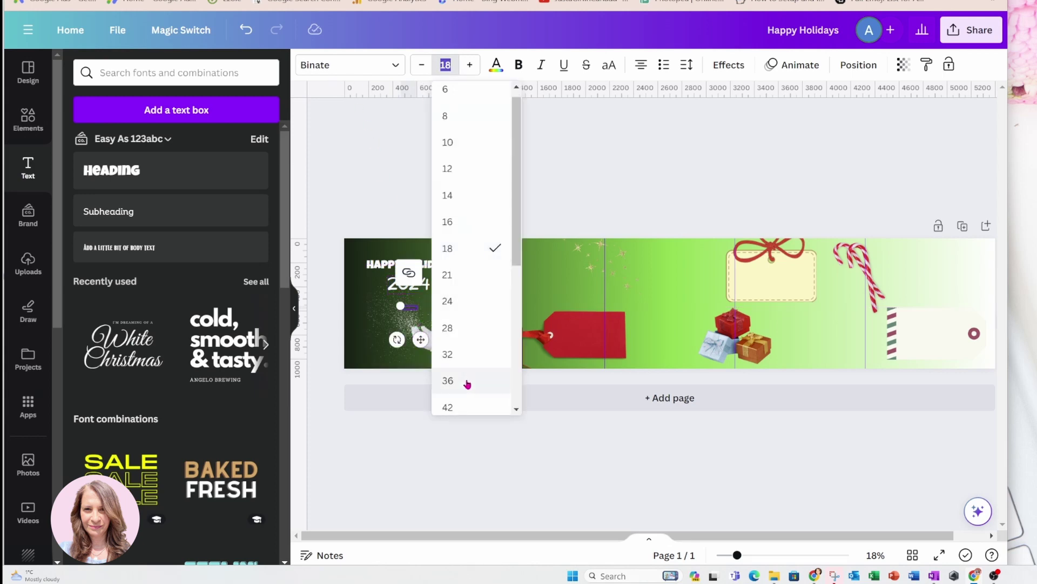
left_click(462, 406)
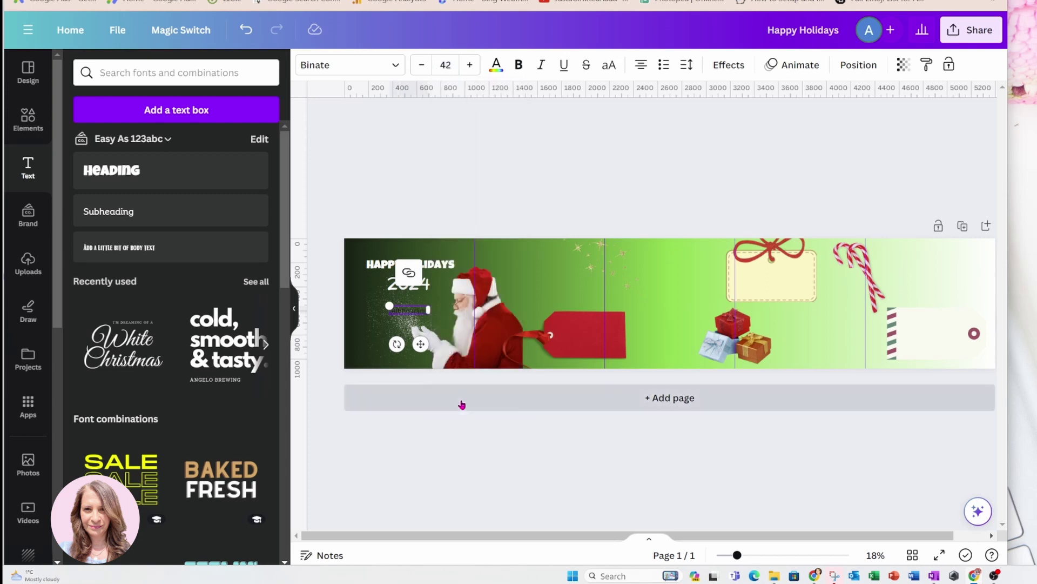
left_click(495, 64)
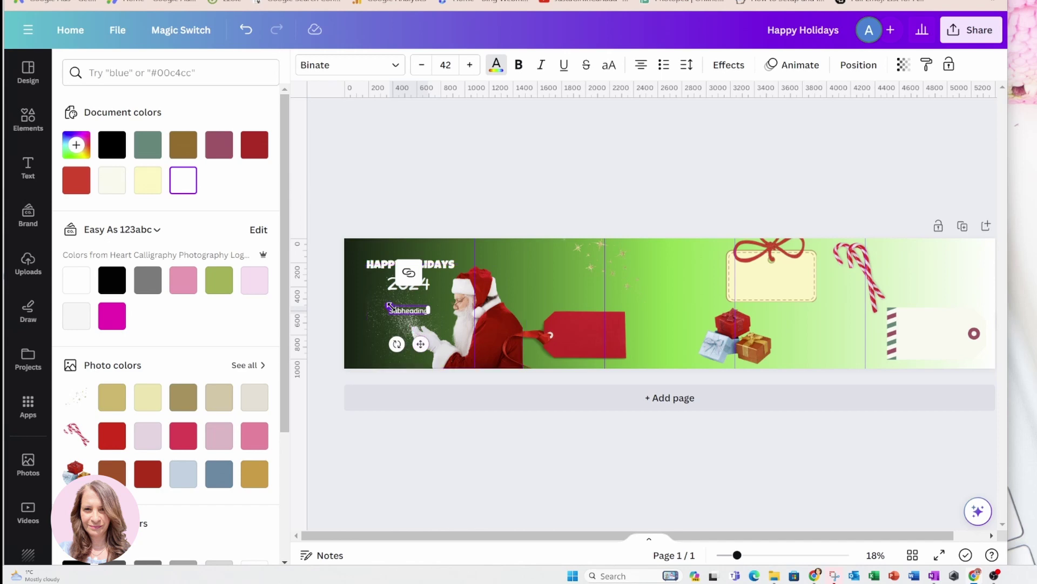
left_click_drag(389, 306, 370, 297)
left_click_drag(409, 344, 422, 346)
Step: Change the subheading text to 'Slide 1' and check the Slide 1 and Slide 3 labels
double_click(424, 309)
type("Slide 2")
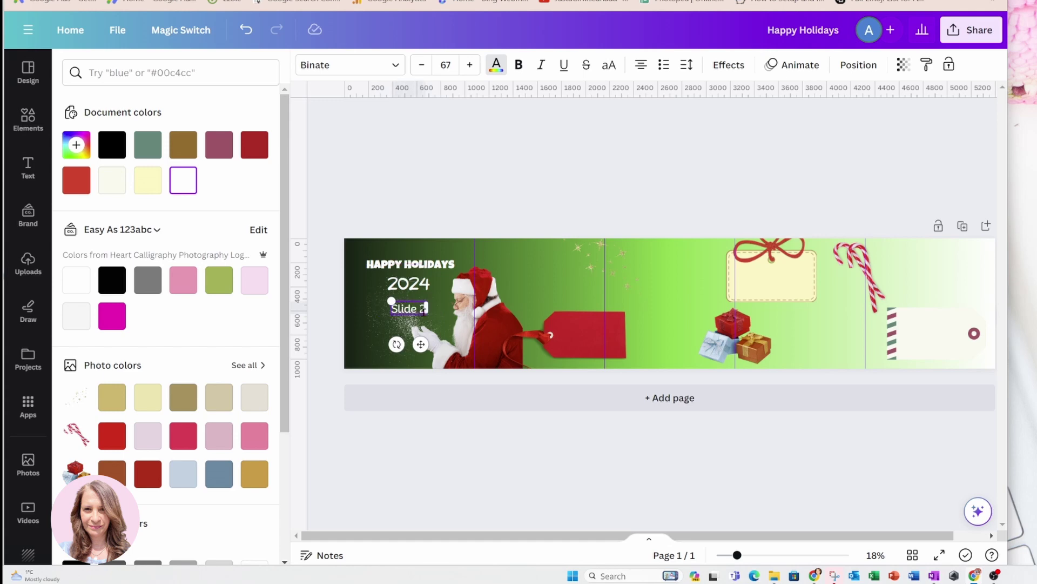
key("BackSpace")
type("1")
left_click(420, 442)
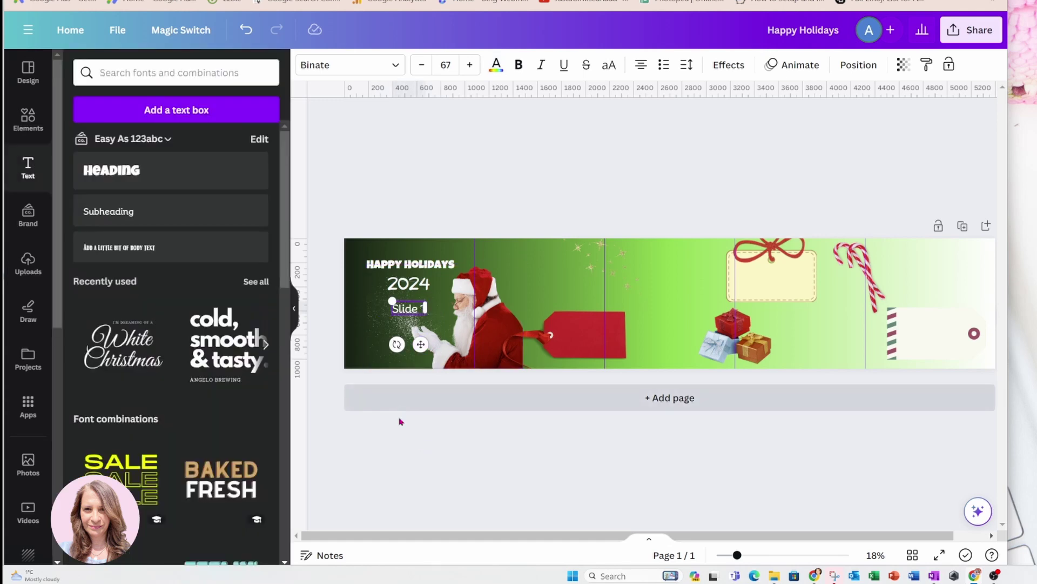
left_click(423, 313)
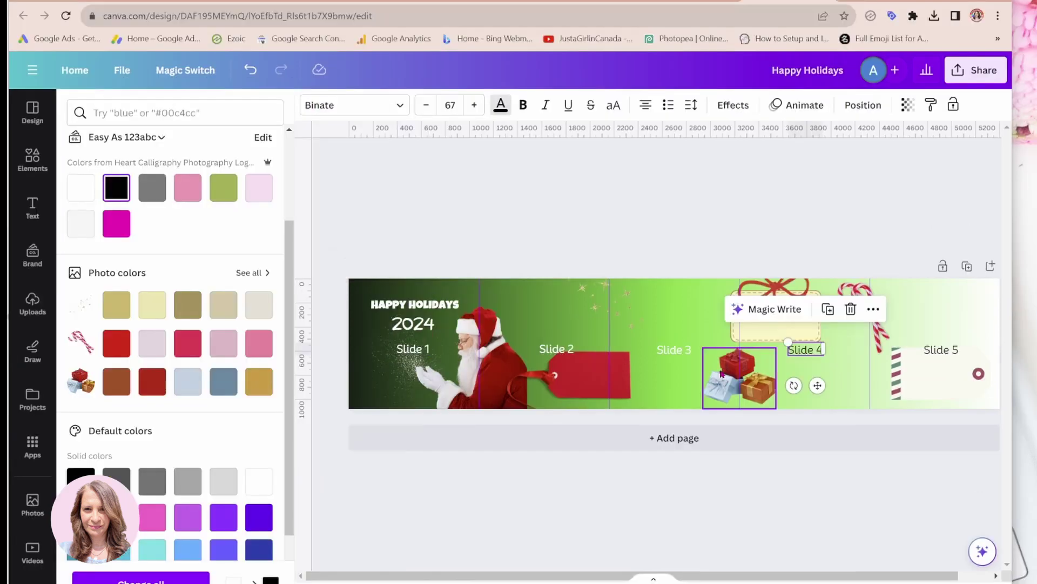
left_click(655, 349)
left_click(456, 211)
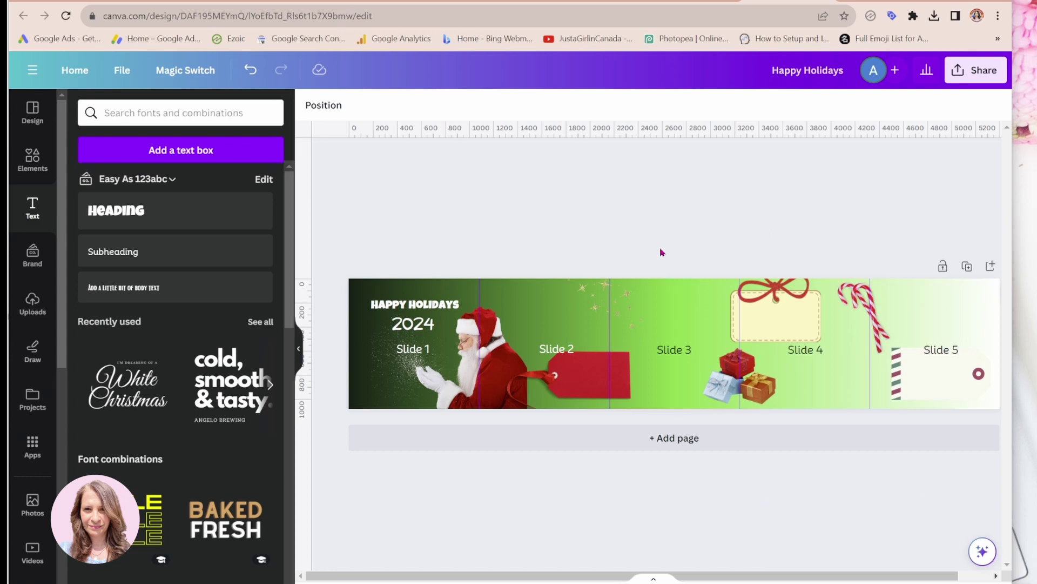
Step: Download the carousel as a 5400×1080 PNG, Happy Holidays.png, then open a new browser tab
left_click(976, 70)
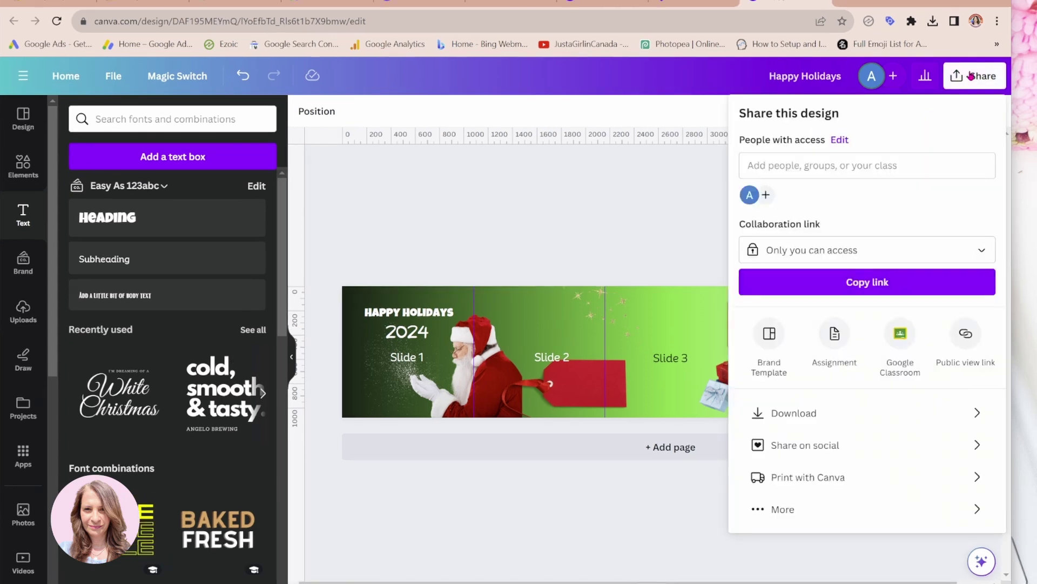
left_click(770, 413)
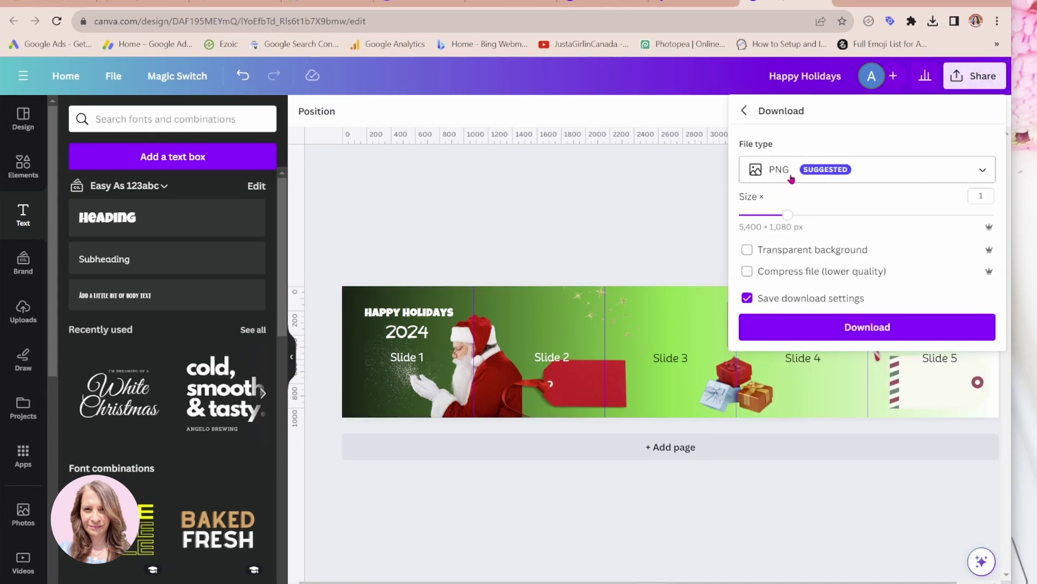
left_click(863, 326)
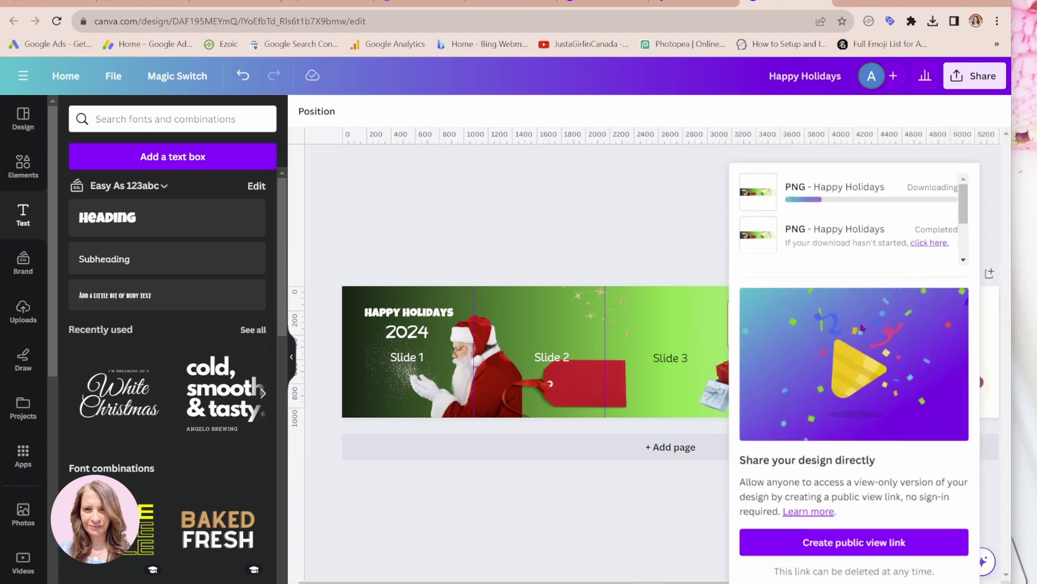
left_click(848, 2)
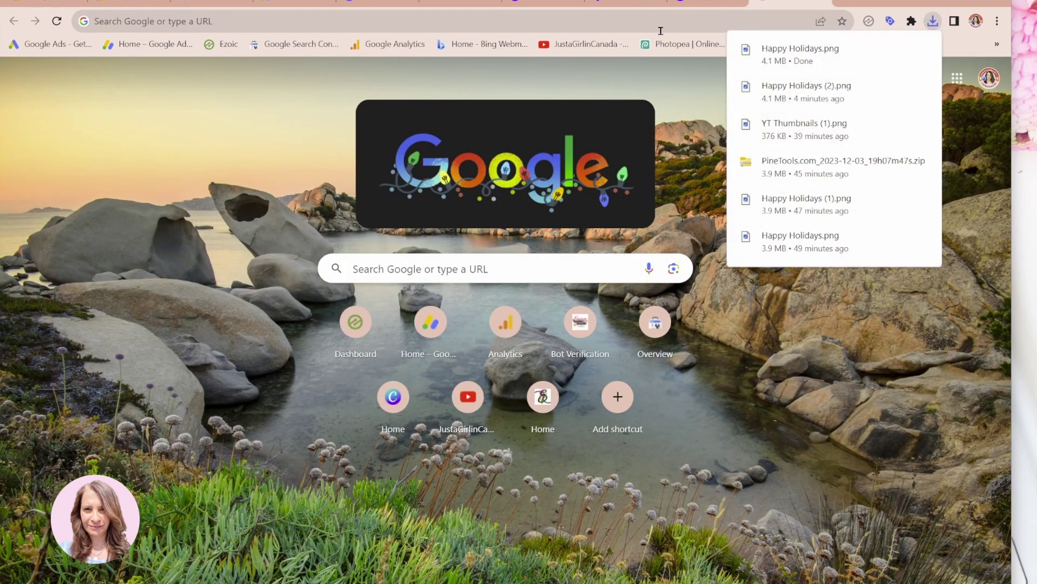
Step: Go to PineTools, search for 'split image' and open the Split Image tool
left_click(645, 17)
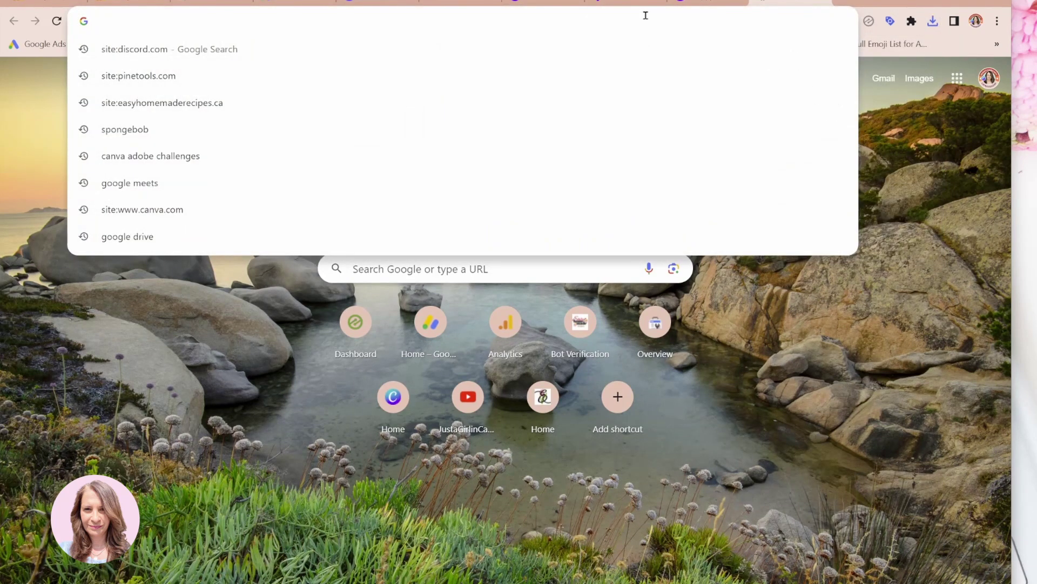
type("pinetools.com")
key("Return")
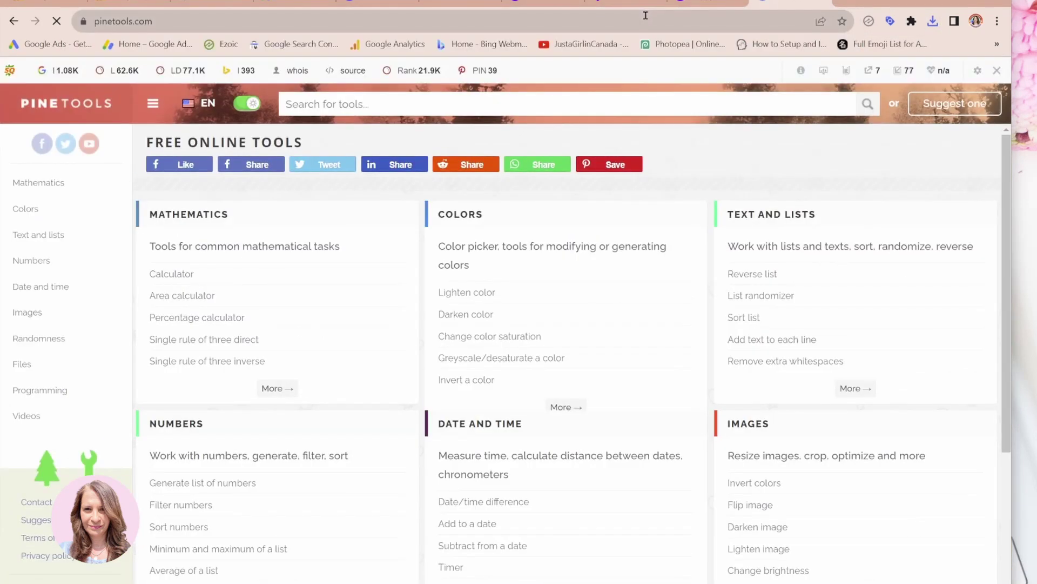
left_click(582, 103)
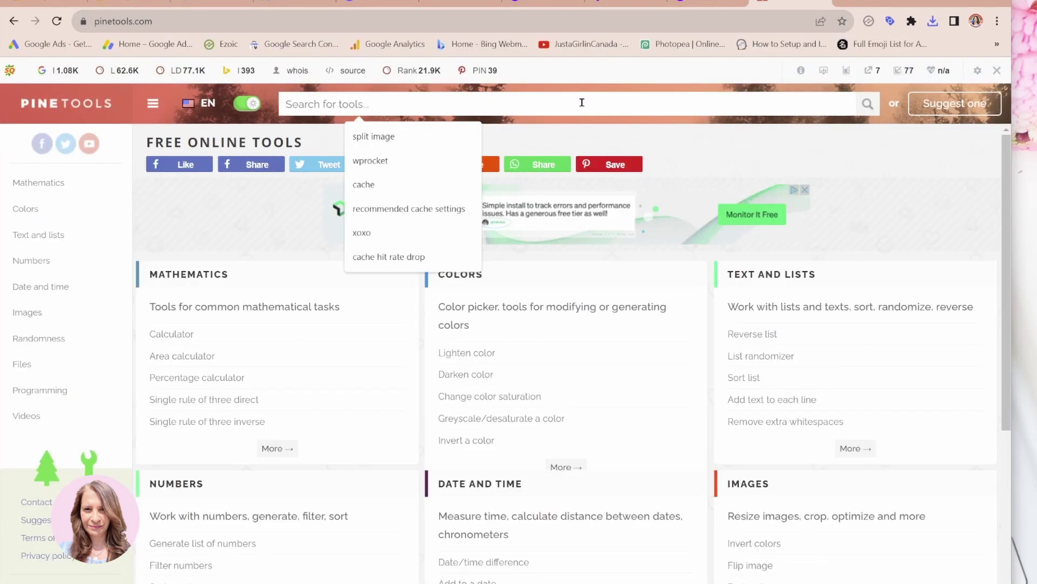
type("split image")
key("Return")
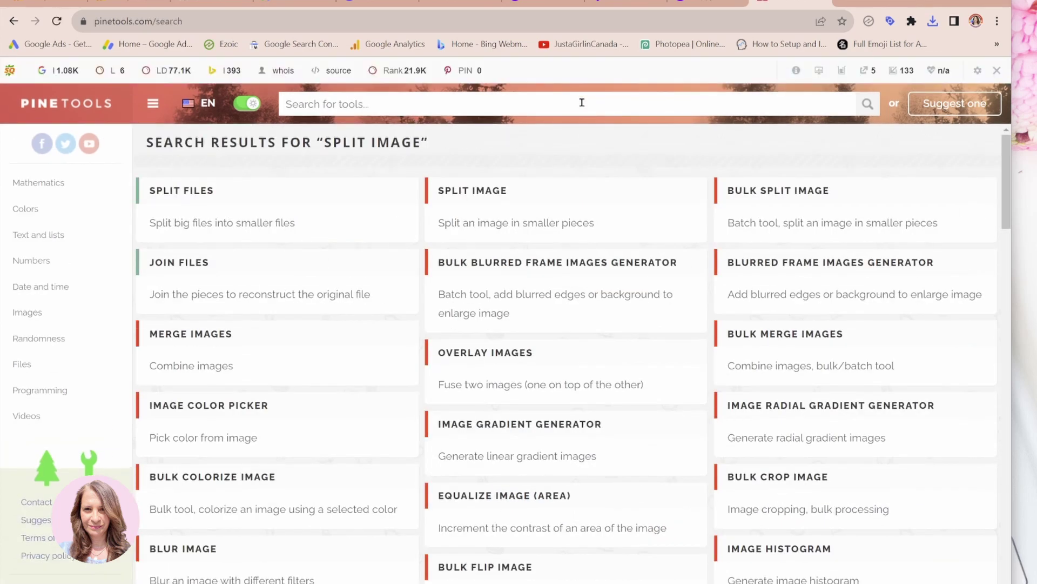
left_click(514, 282)
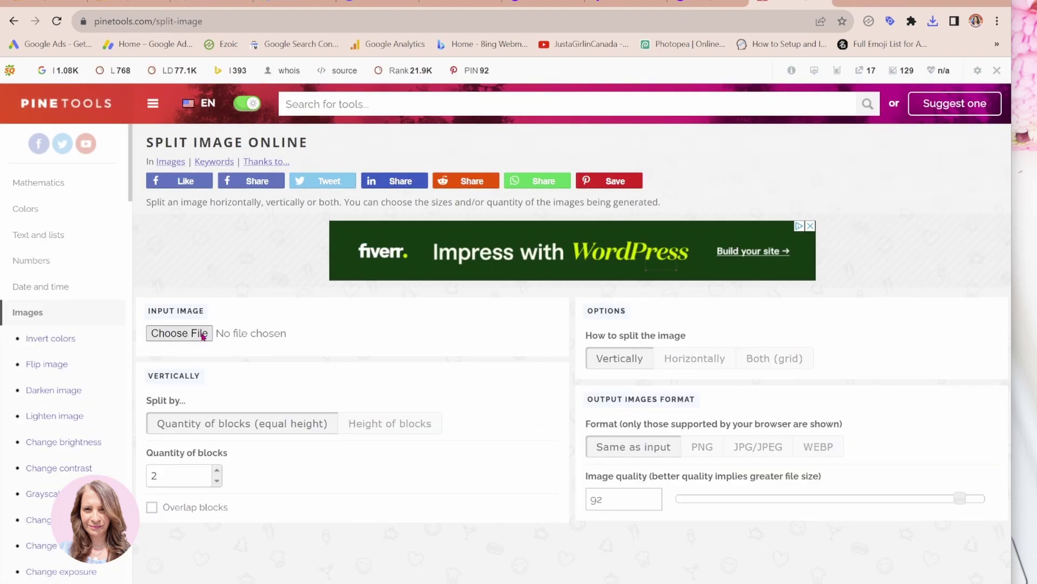
Step: Load Happy Holidays.png as the input image
left_click(202, 336)
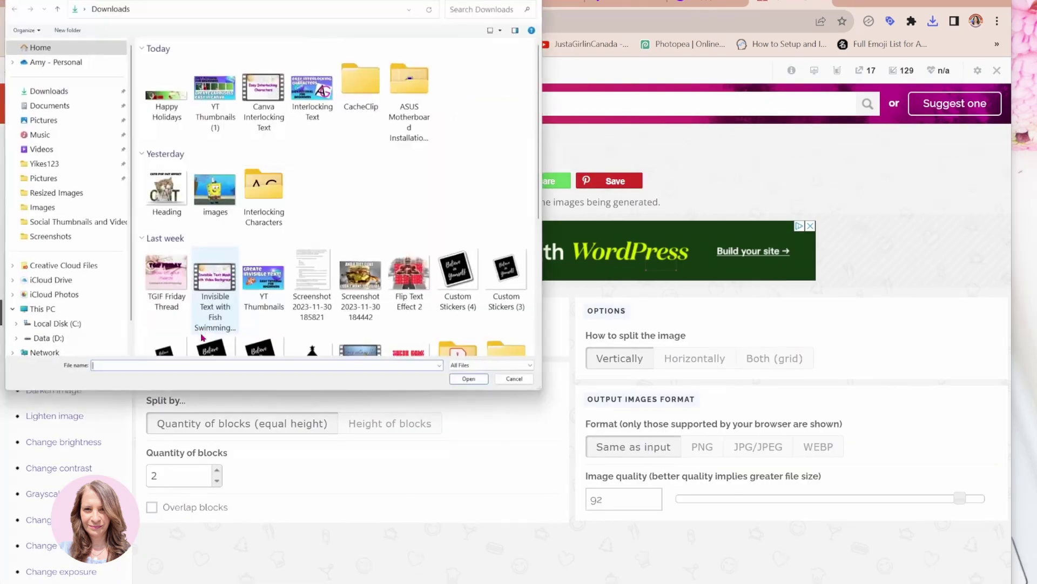
left_click(166, 106)
left_click(472, 381)
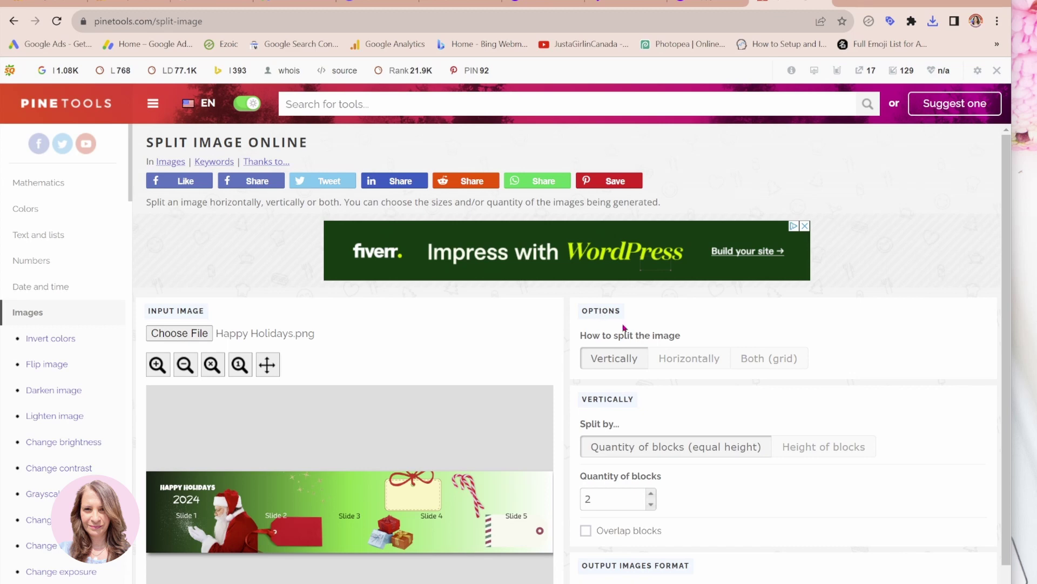
Step: Split the banner horizontally into 5 blocks as JPG and download the pieces as a zip
left_click(696, 360)
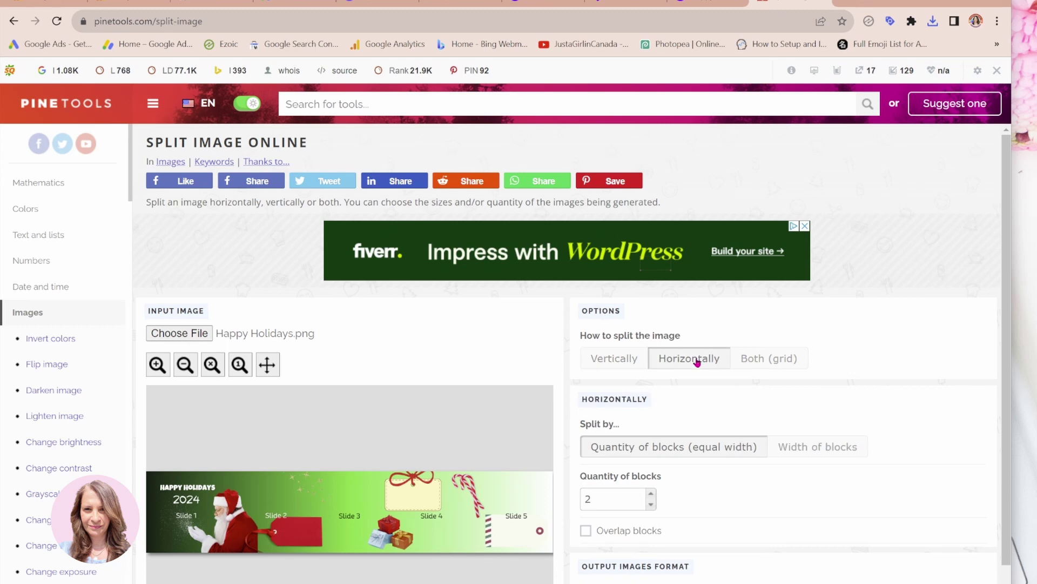
left_click(651, 493)
left_click(651, 493)
left_click(652, 493)
scroll(745, 510, "down", 2)
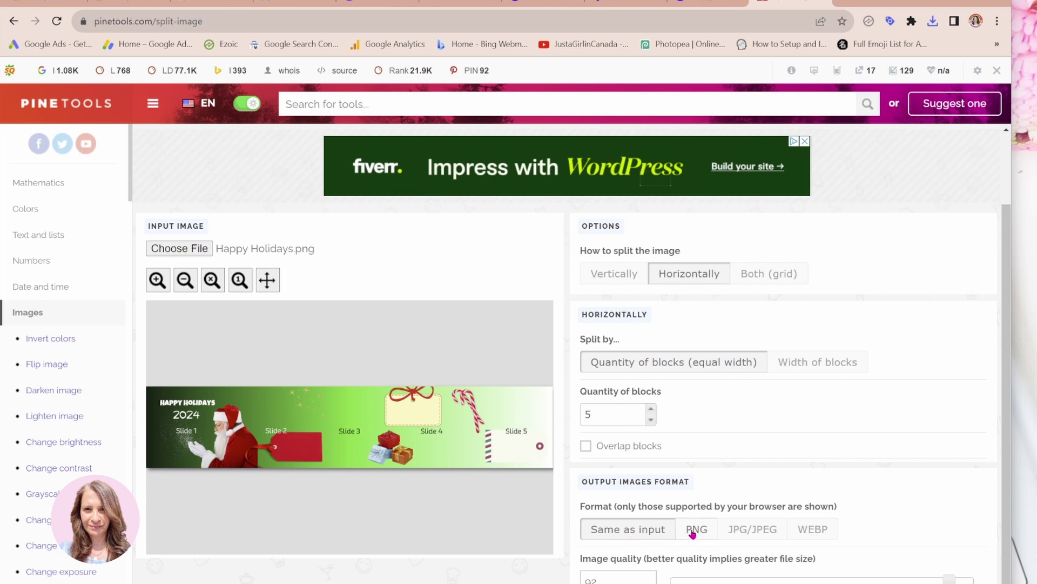
left_click(742, 534)
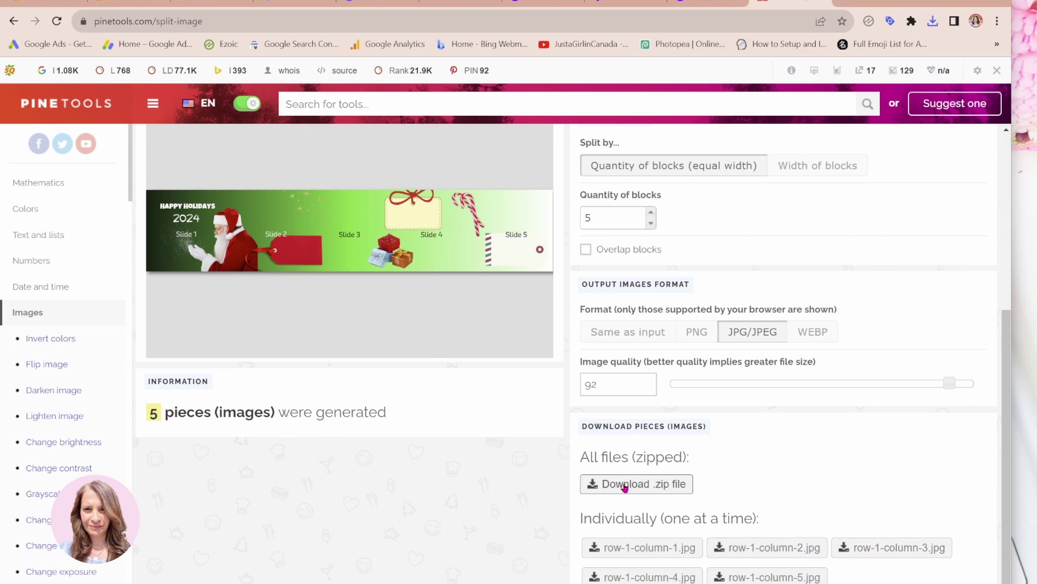
left_click(626, 484)
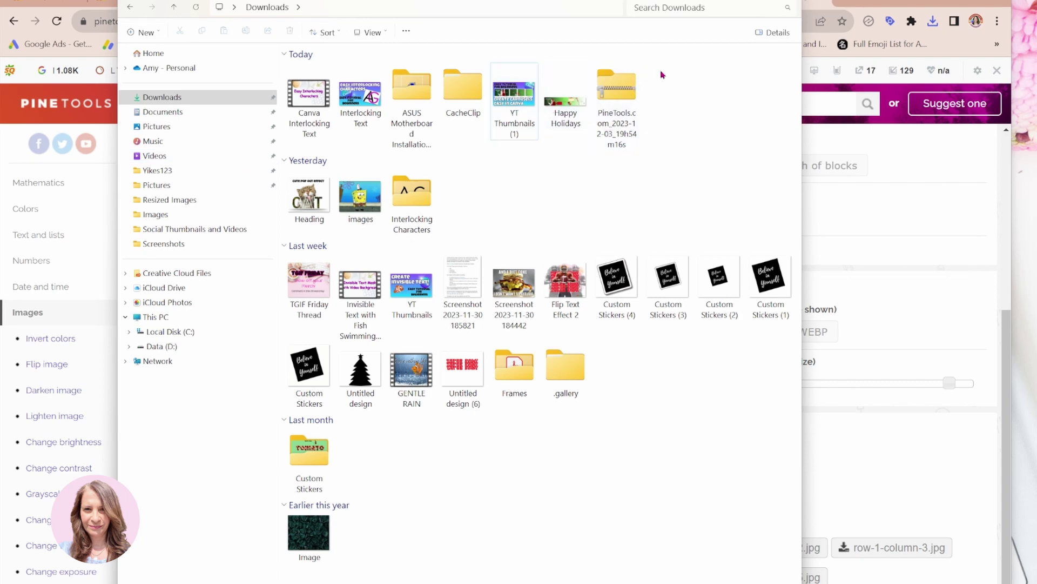
Step: Extract the PineTools zip into its own folder and move that window left
right_click(615, 93)
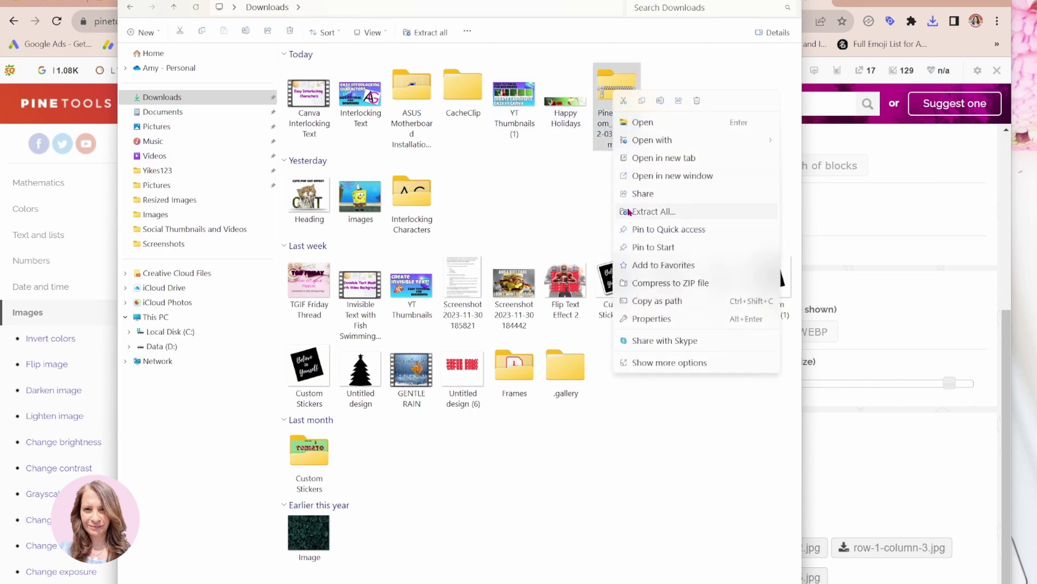
left_click(629, 211)
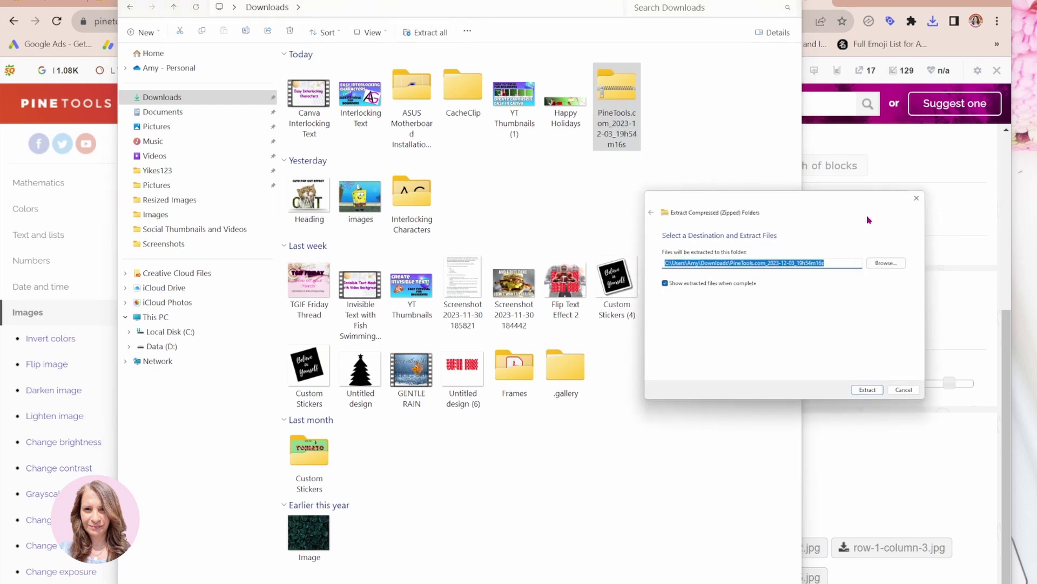
left_click(866, 390)
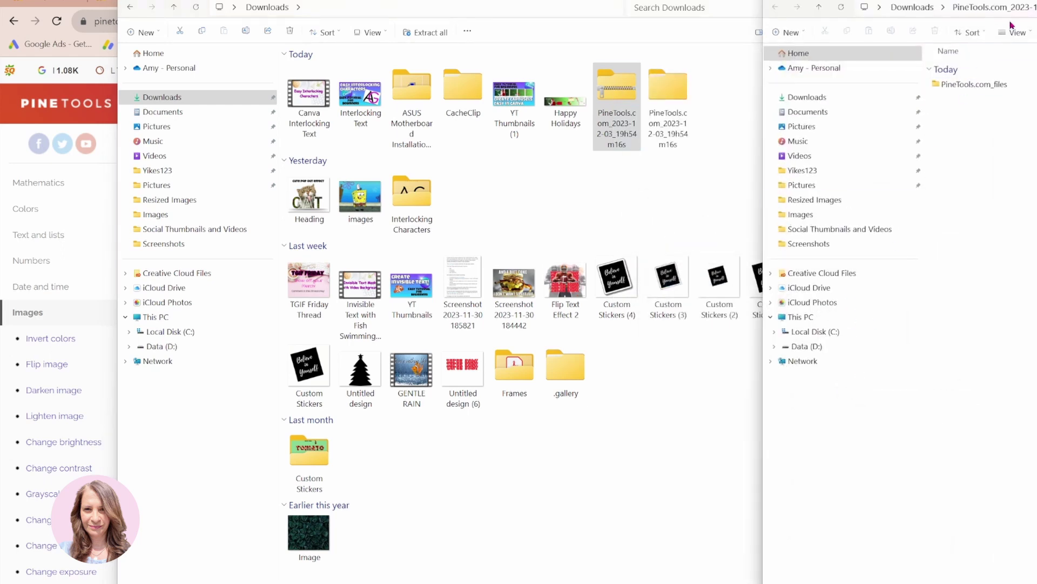
left_click_drag(1033, 2, 387, 4)
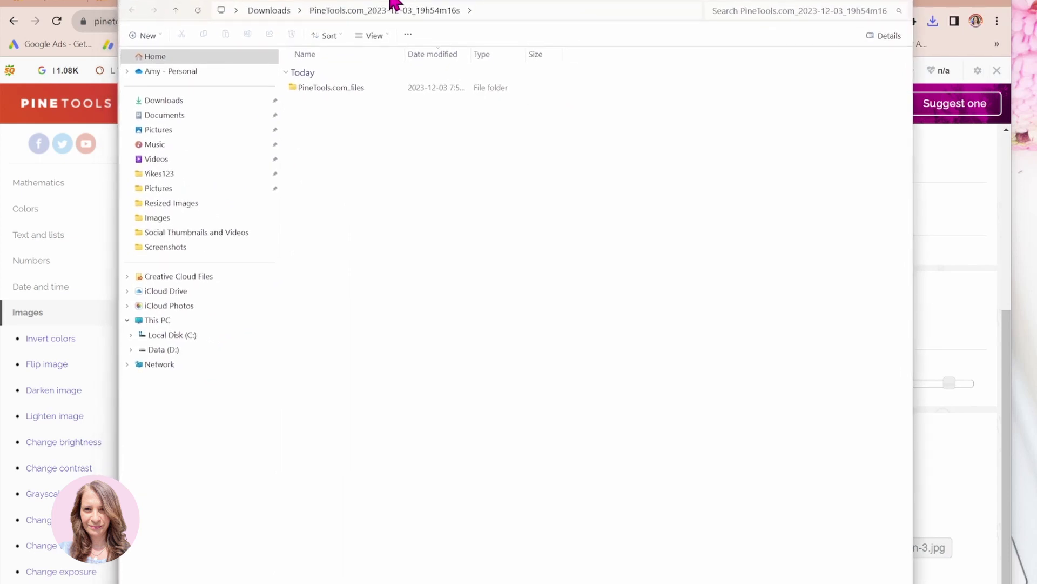
Step: Open PineTools.com_files and view the five slide JPGs as extra large icons
double_click(320, 89)
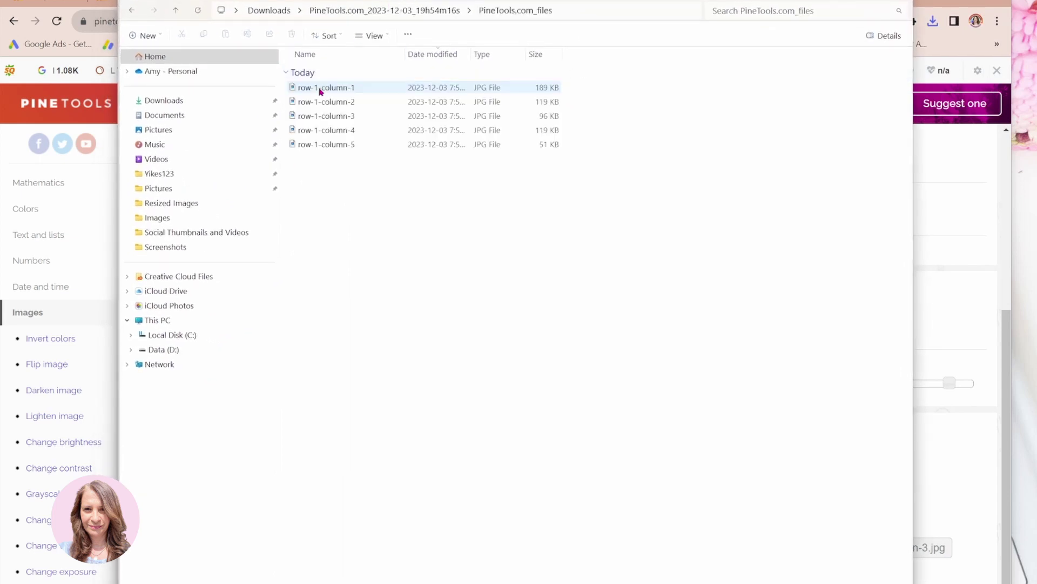
left_click(387, 35)
left_click(388, 56)
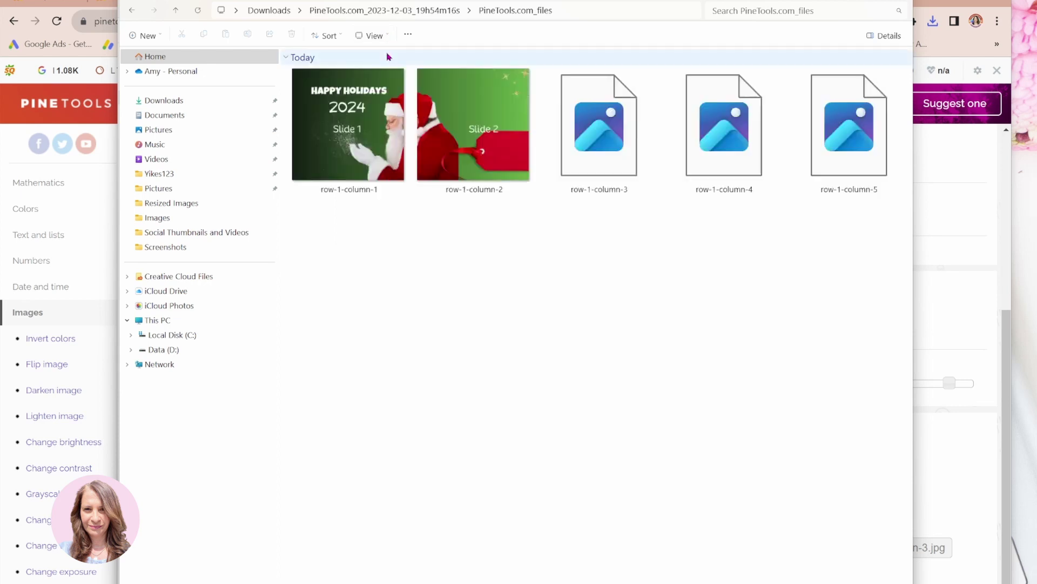